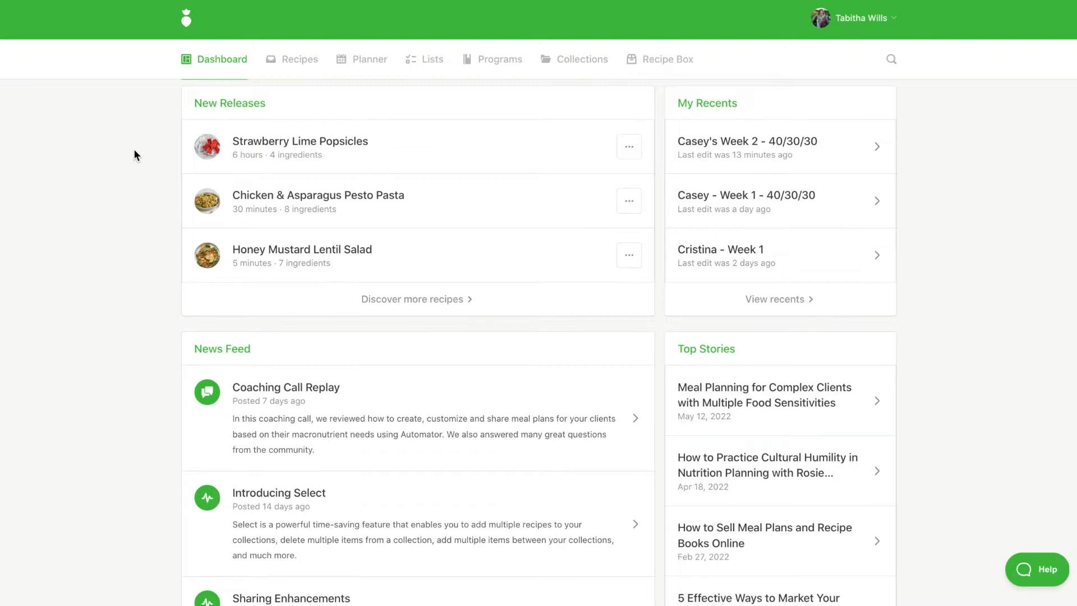
# Step: Start a new collection titled with the client's name plus "Meal Plans & Recipes" and describe it as "high protein, high fiber"
pyautogui.click(574, 68)
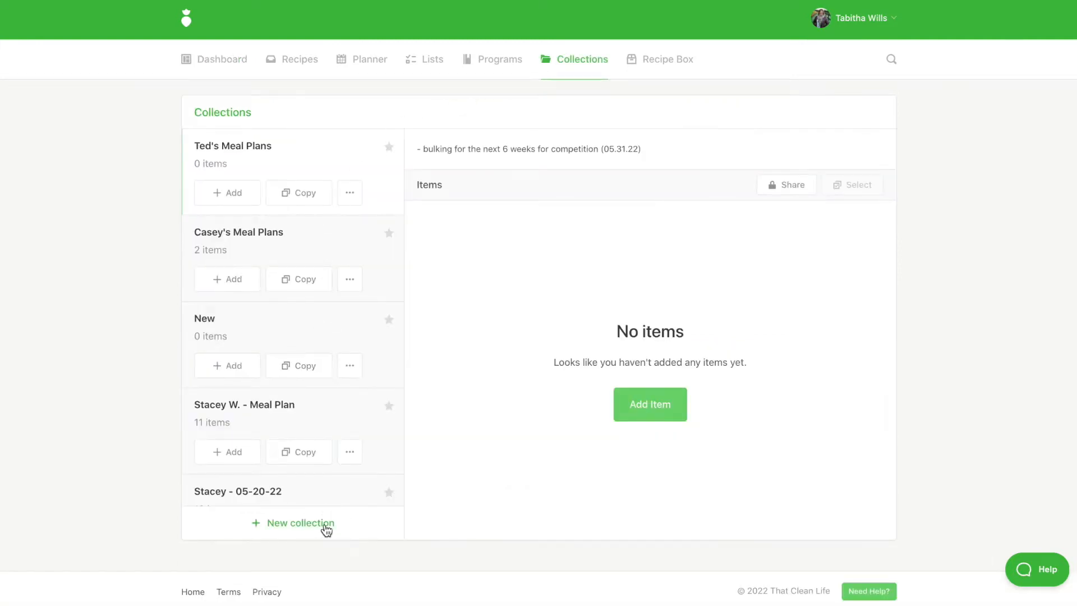
pyautogui.click(326, 530)
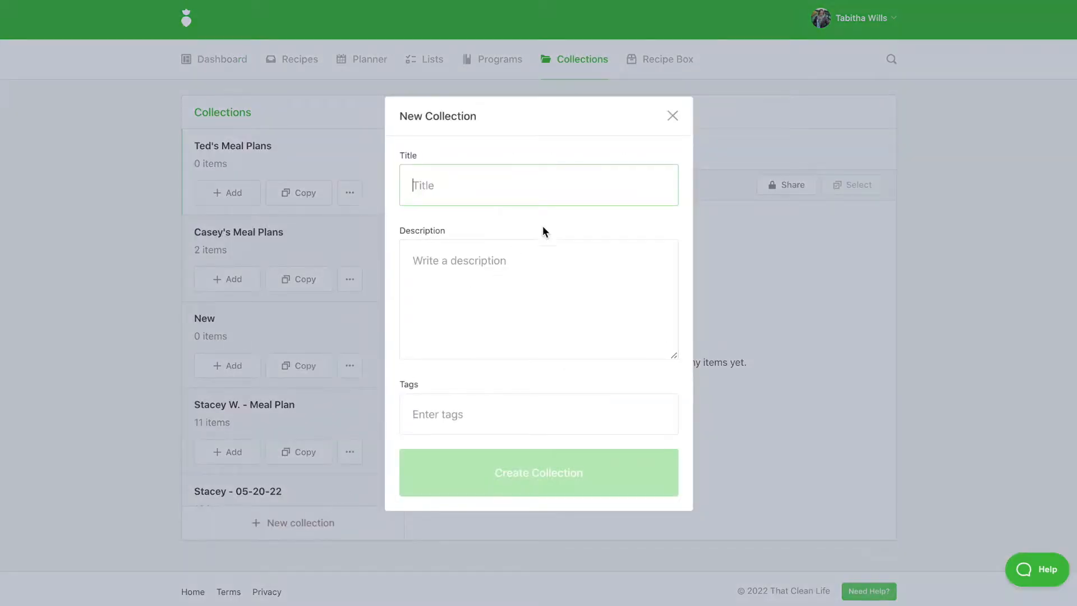
pyautogui.write('Casey’s Meal Plans & Recipes')
pyautogui.click(486, 304)
pyautogui.write('hi')
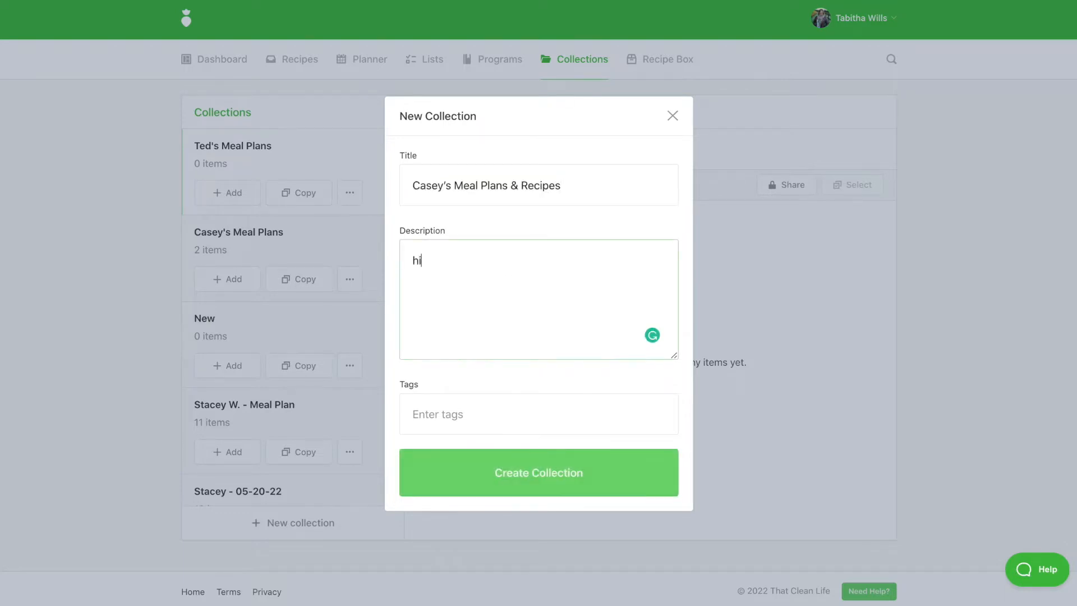
pyautogui.write('gh protein, high fiber')
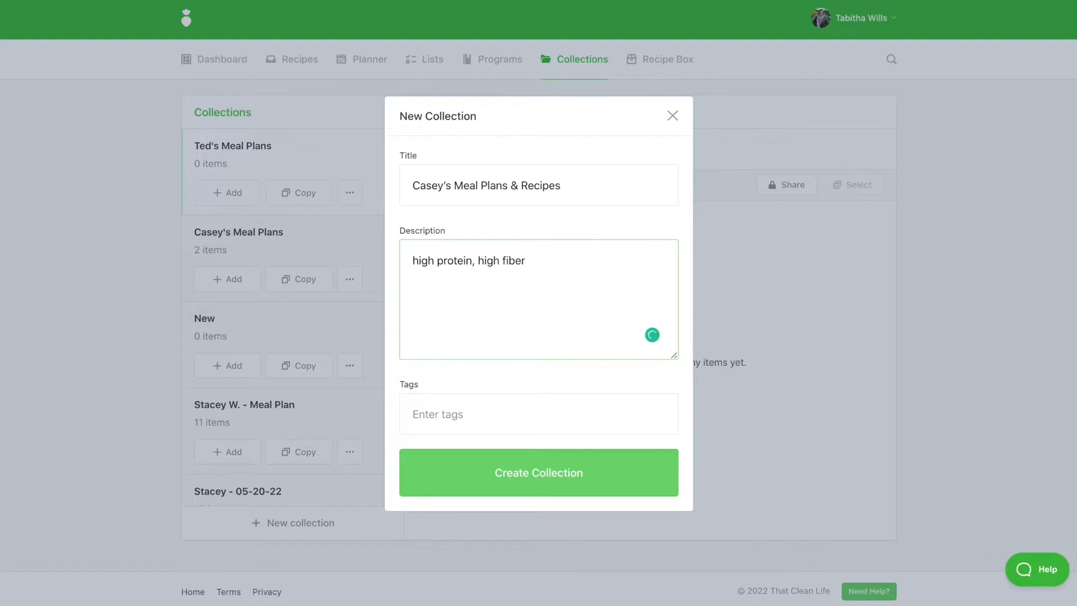
# Step: Tag the new collection eggfree and create it
pyautogui.click(438, 406)
pyautogui.write('egg')
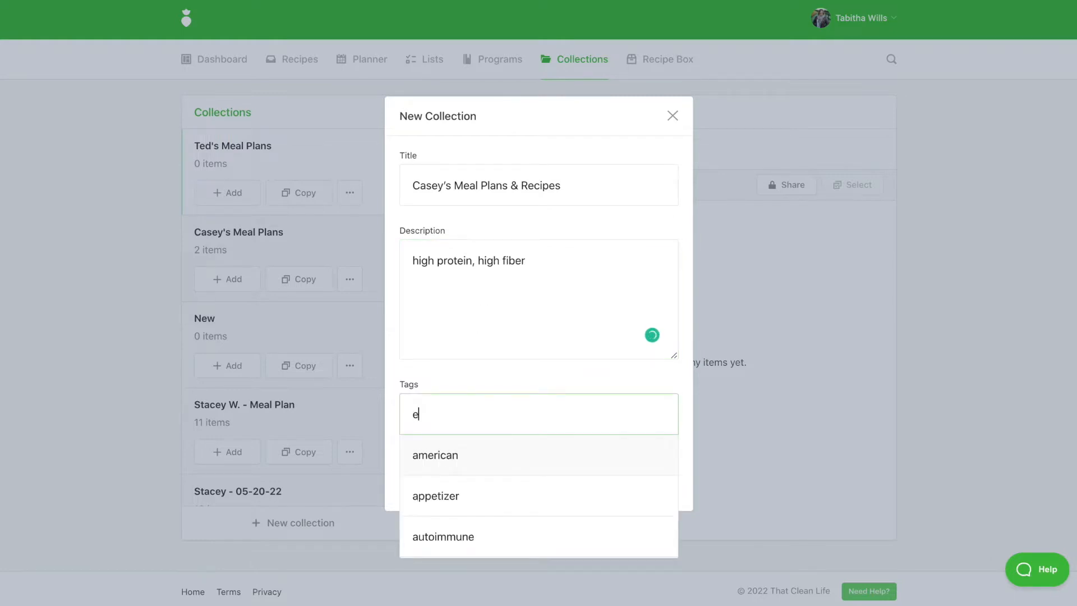
pyautogui.click(452, 497)
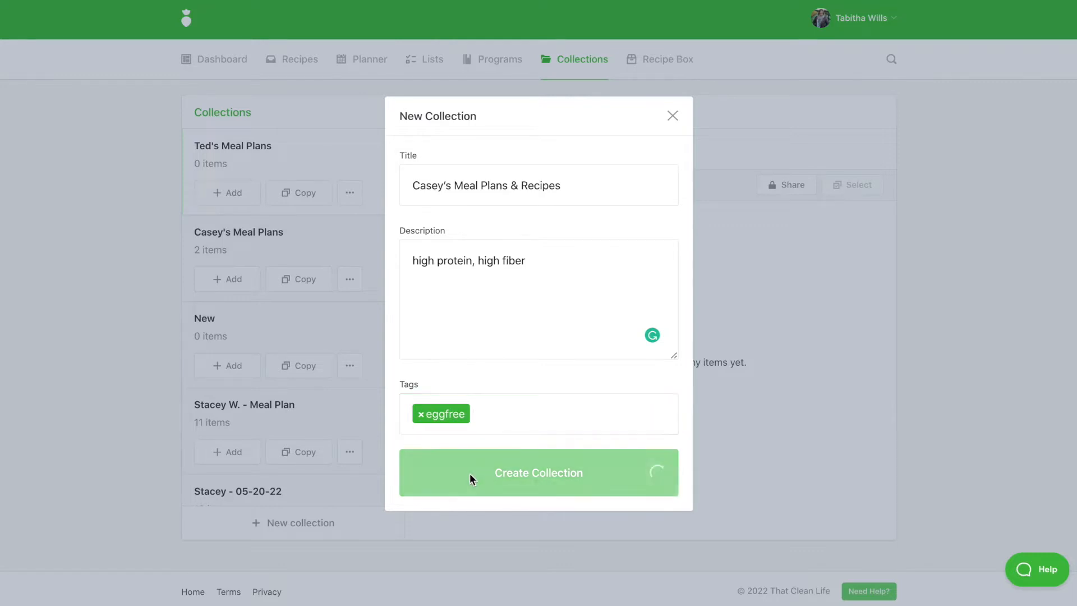
pyautogui.click(471, 479)
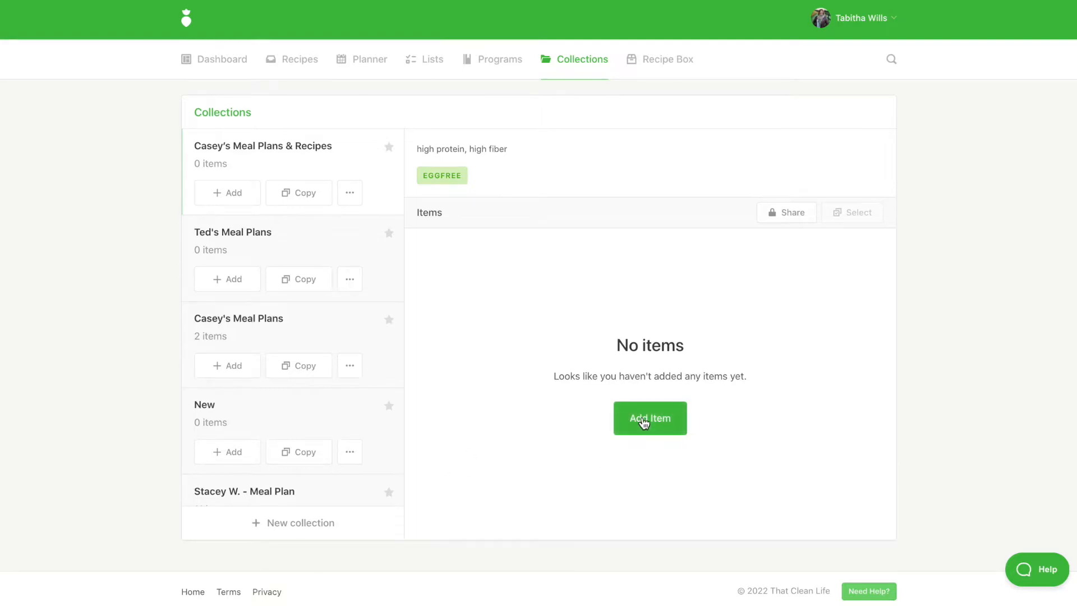
pyautogui.click(643, 422)
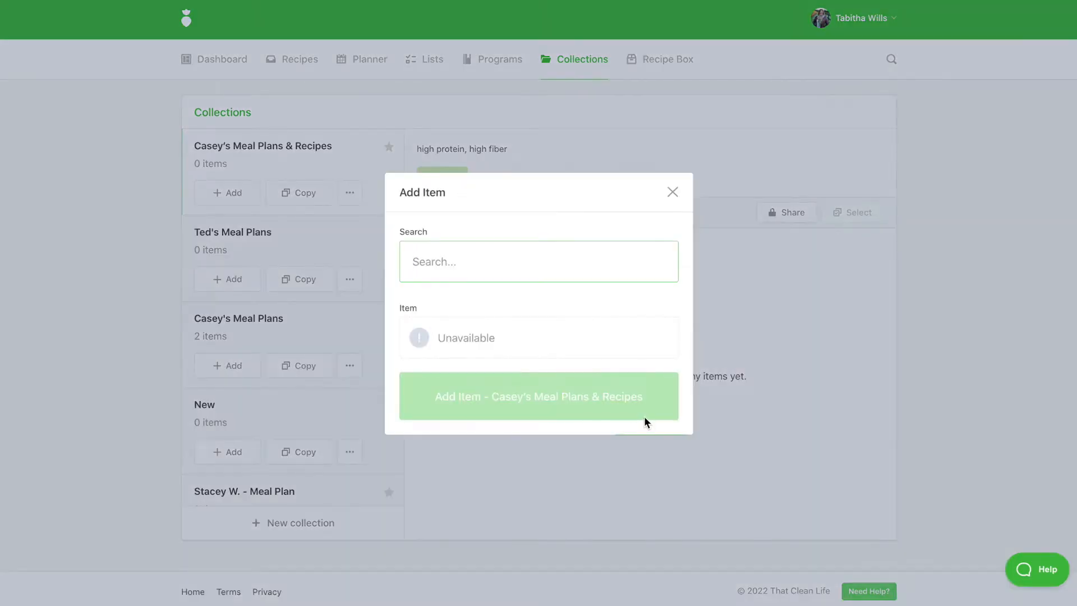
pyautogui.write('casey')
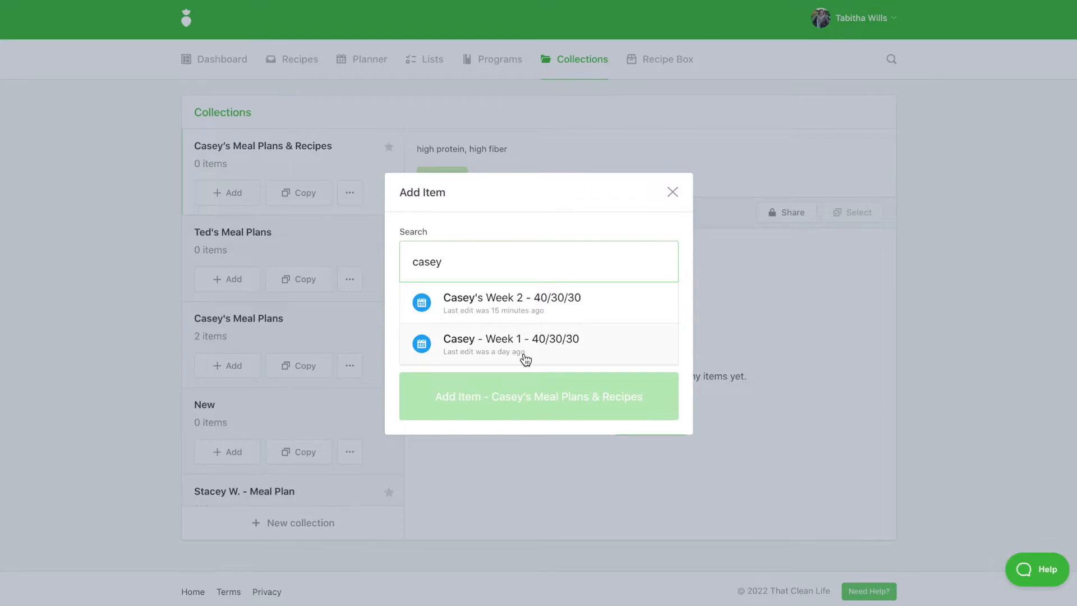
pyautogui.moveTo(448, 263); pyautogui.dragTo(408, 262)
pyautogui.write('apple')
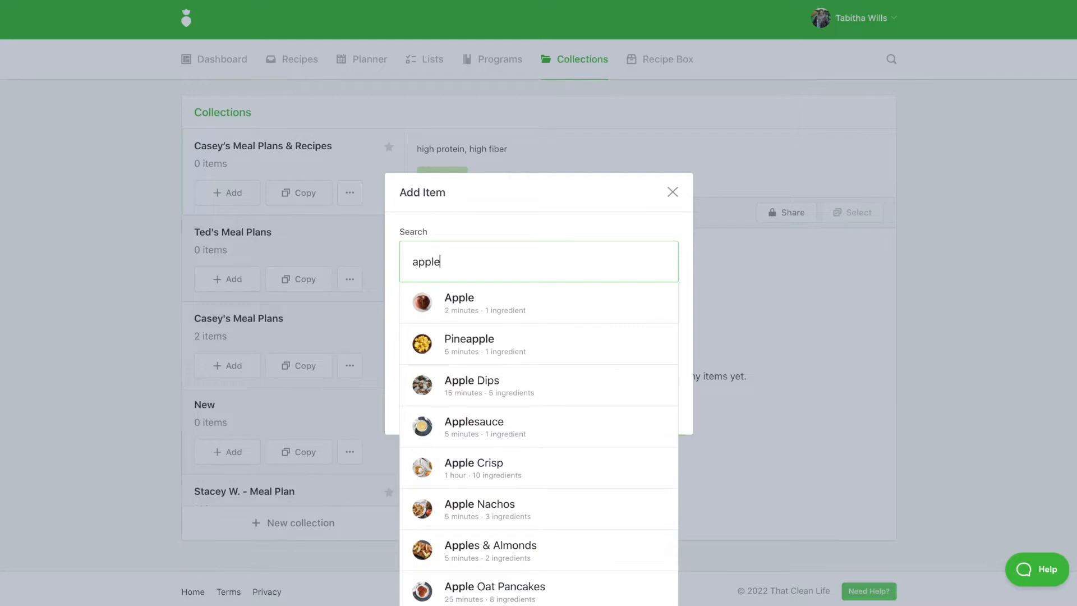
pyautogui.click(334, 204)
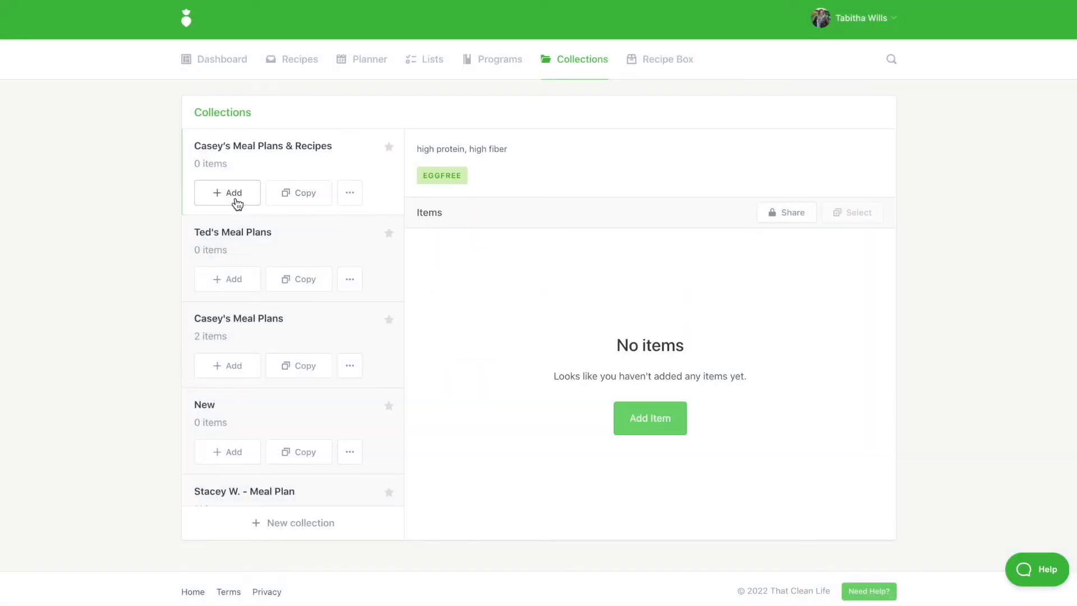
# Step: Add the Apple recipe to the new collection
pyautogui.click(237, 201)
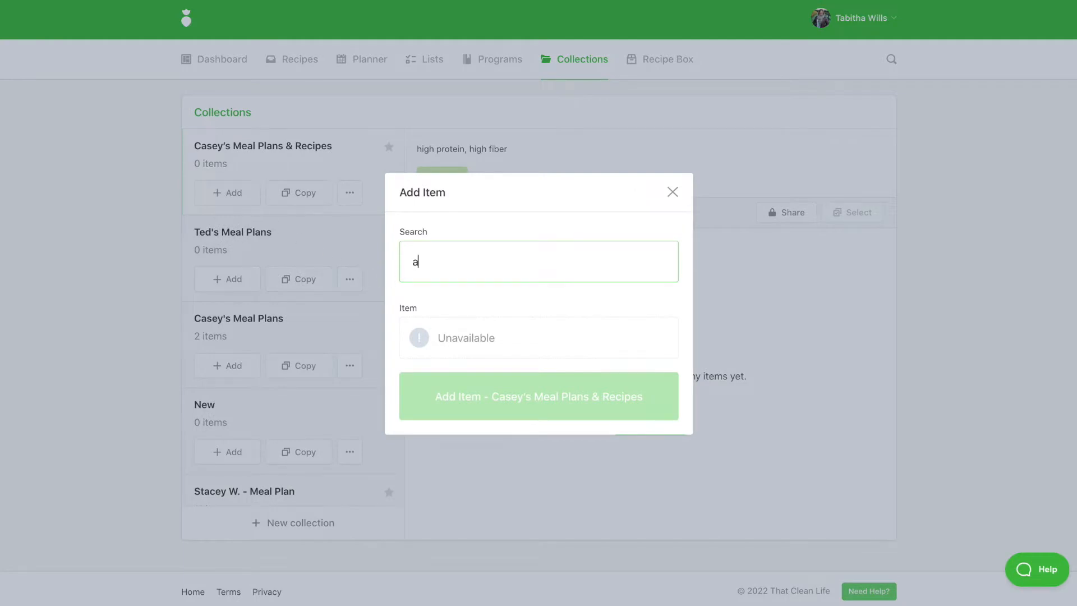
pyautogui.write('apple')
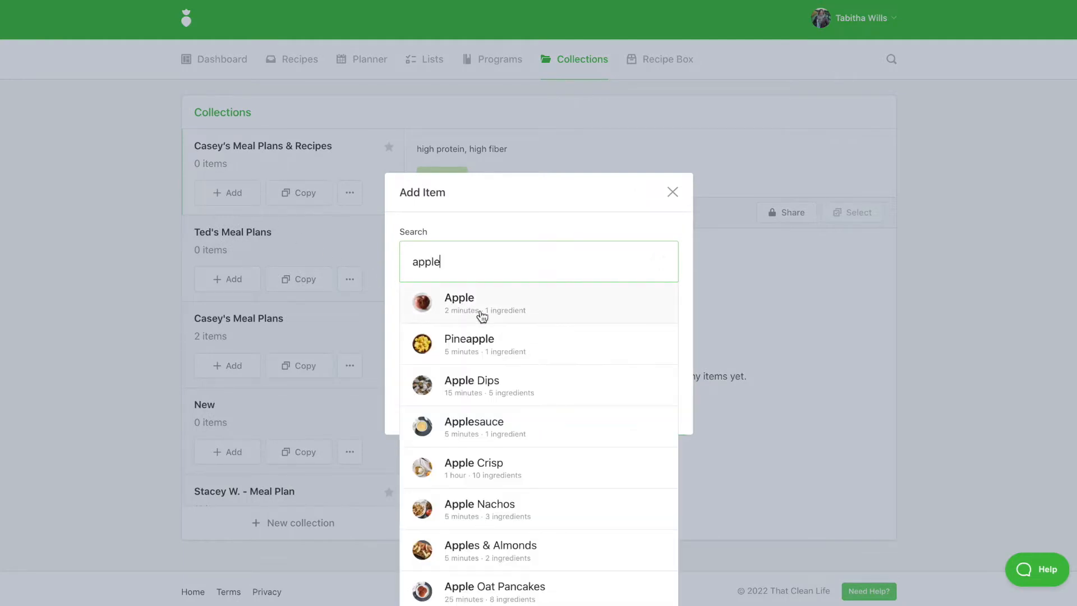
pyautogui.click(480, 313)
pyautogui.click(489, 402)
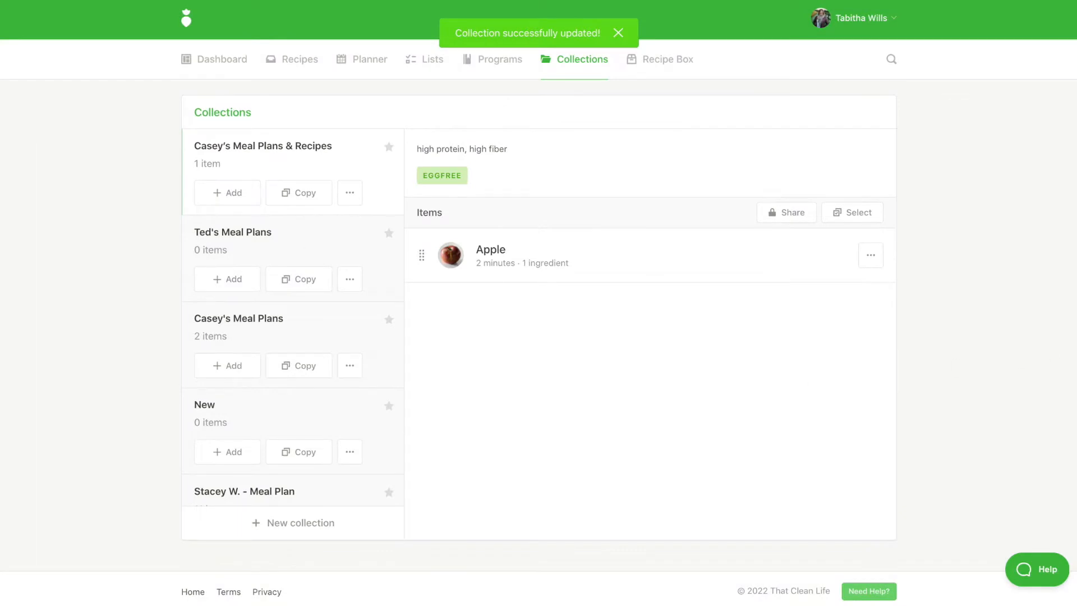
# Step: Open the recipe filter and add the eggfree and breakfast tags
pyautogui.click(306, 63)
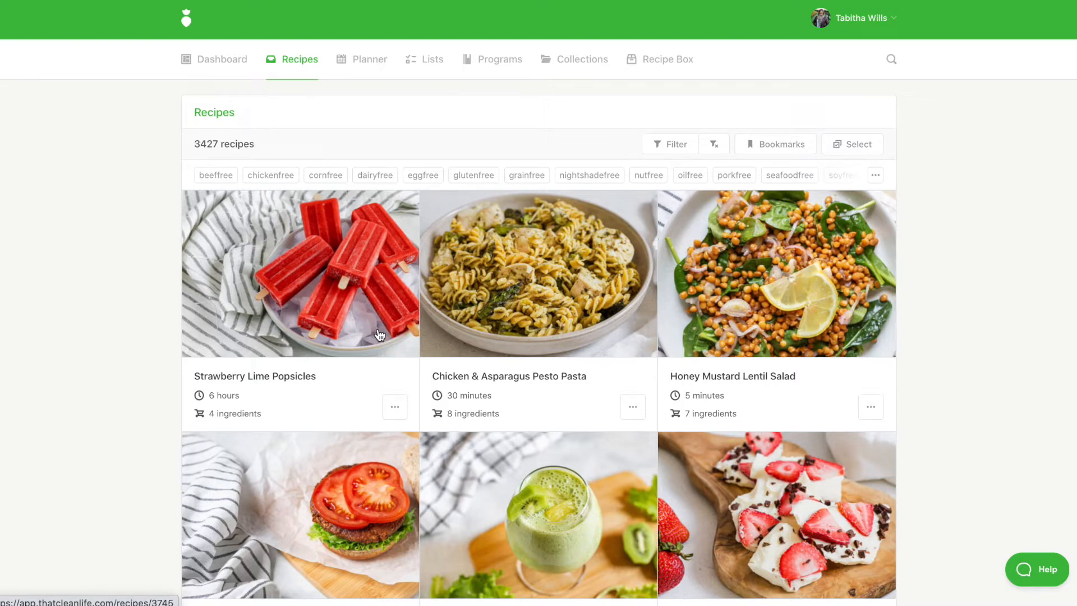
pyautogui.click(663, 147)
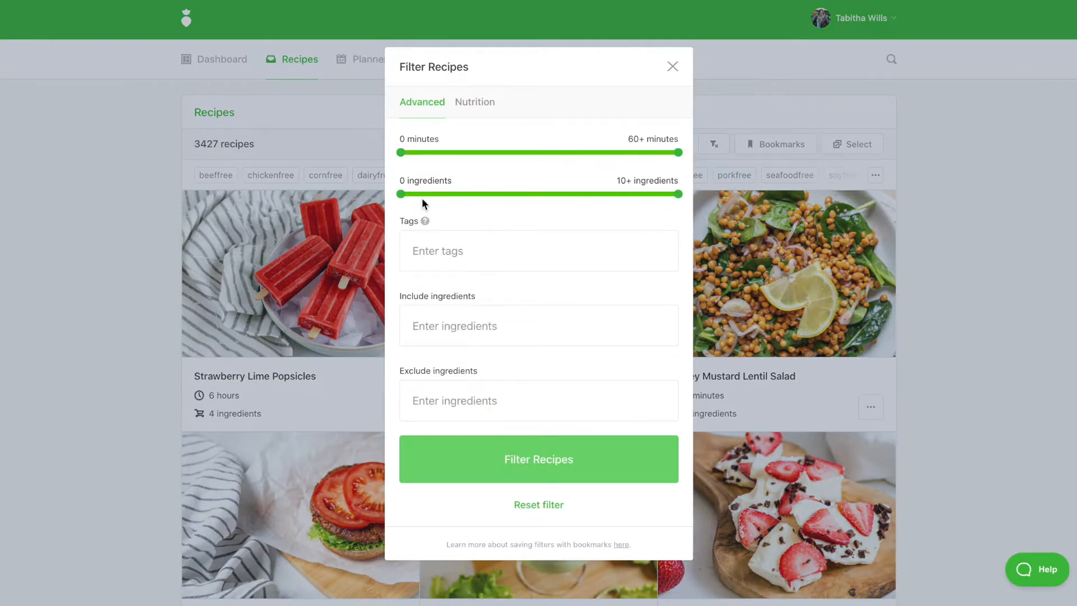
pyautogui.click(477, 253)
pyautogui.write('egg')
pyautogui.click(474, 291)
pyautogui.write('bre')
pyautogui.click(480, 305)
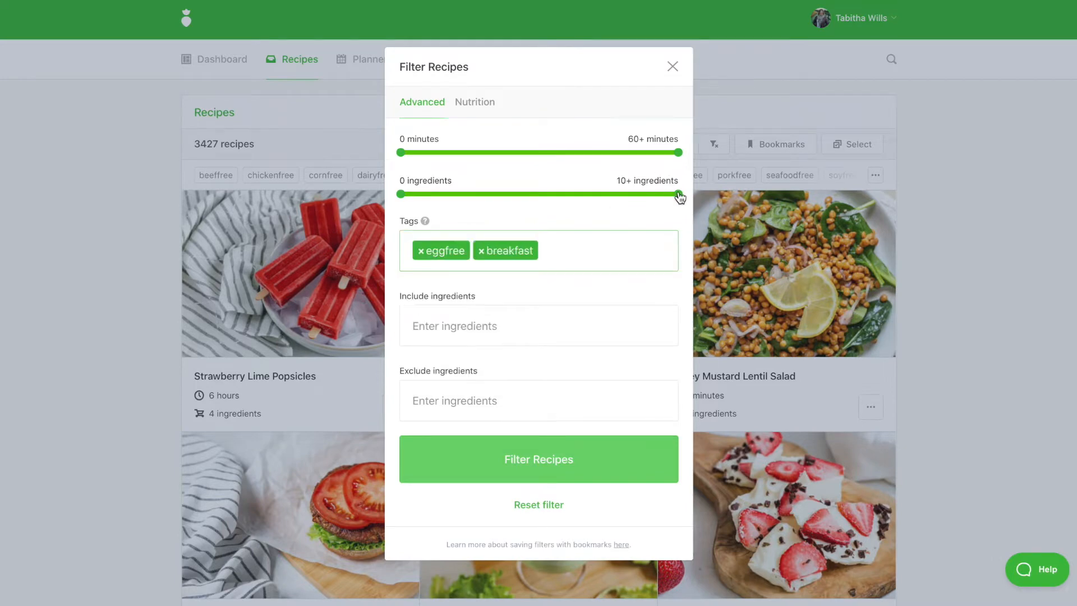
# Step: Limit the filter to at most 7 ingredients and 20 minutes of preparation time
pyautogui.moveTo(623, 196); pyautogui.dragTo(593, 195)
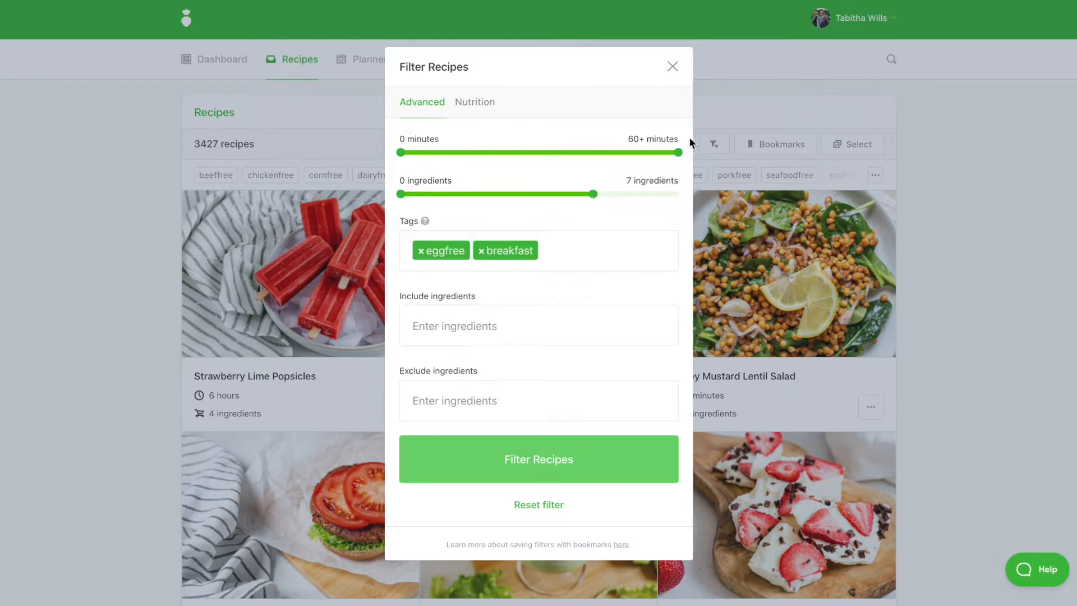
pyautogui.moveTo(678, 154); pyautogui.dragTo(493, 156)
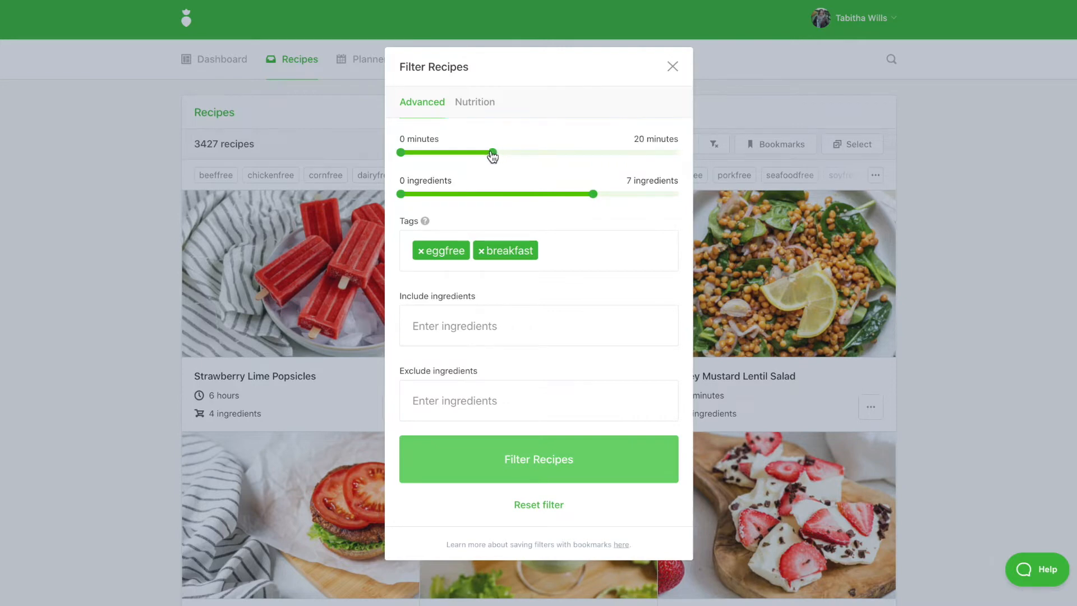
# Step: Set minimum nutrition values of 7g fiber and 16g protein, then apply the recipe filter
pyautogui.click(474, 104)
pyautogui.moveTo(403, 393); pyautogui.dragTo(497, 393)
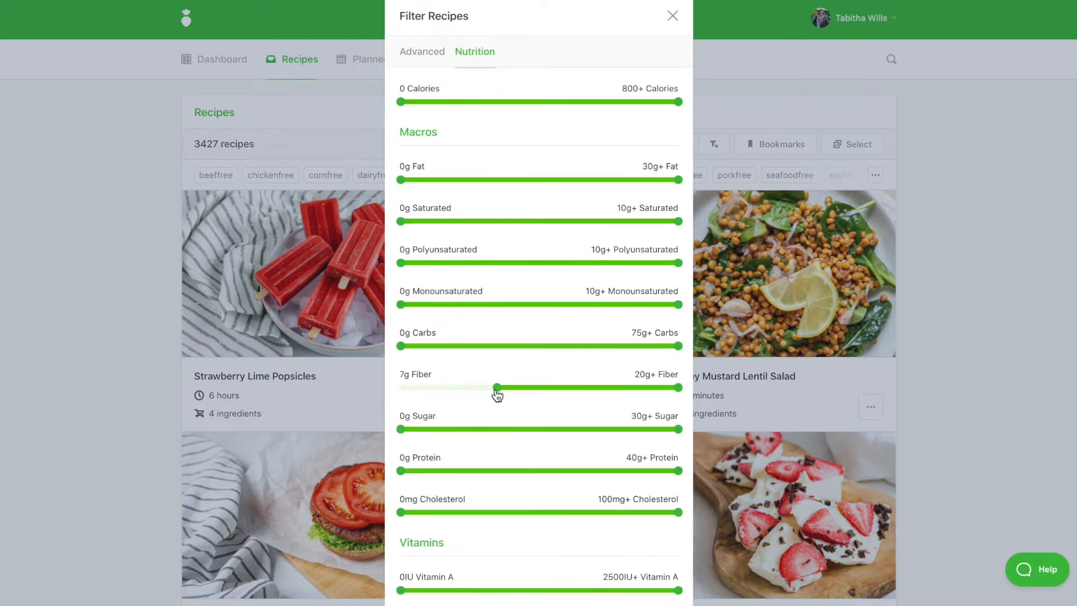
pyautogui.moveTo(404, 475); pyautogui.dragTo(514, 476)
pyautogui.scroll(-3, 514, 475)
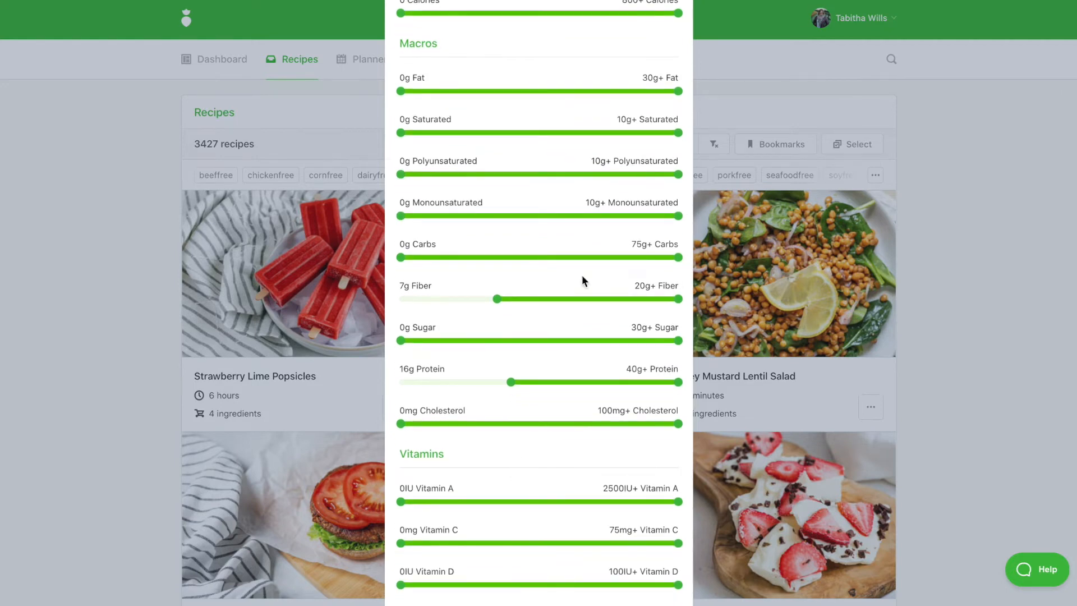
pyautogui.scroll(-2, 511, 331)
pyautogui.scroll(-20, 511, 332)
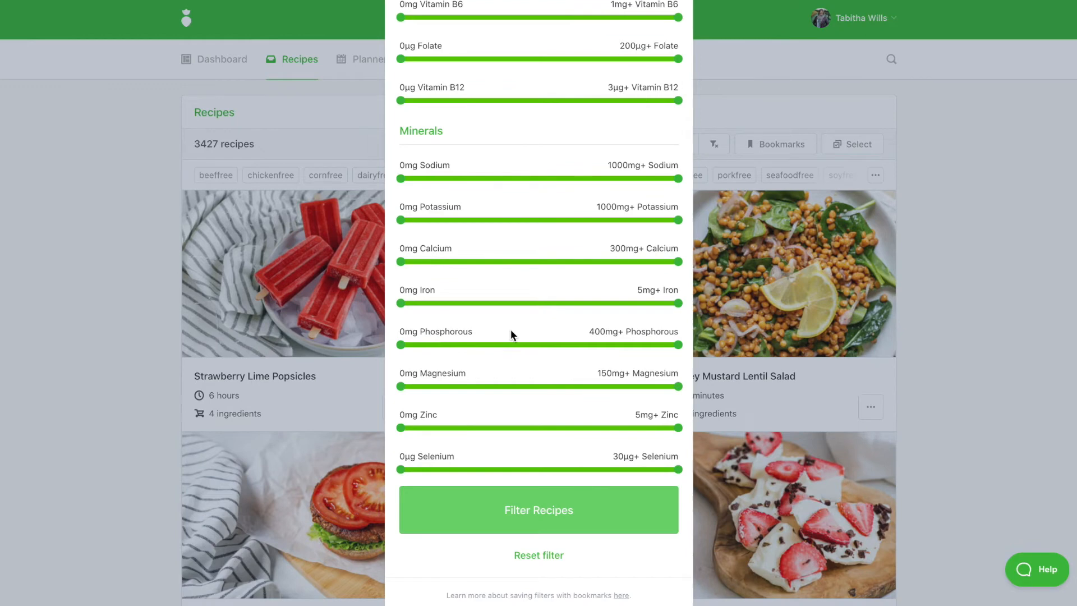
pyautogui.click(538, 515)
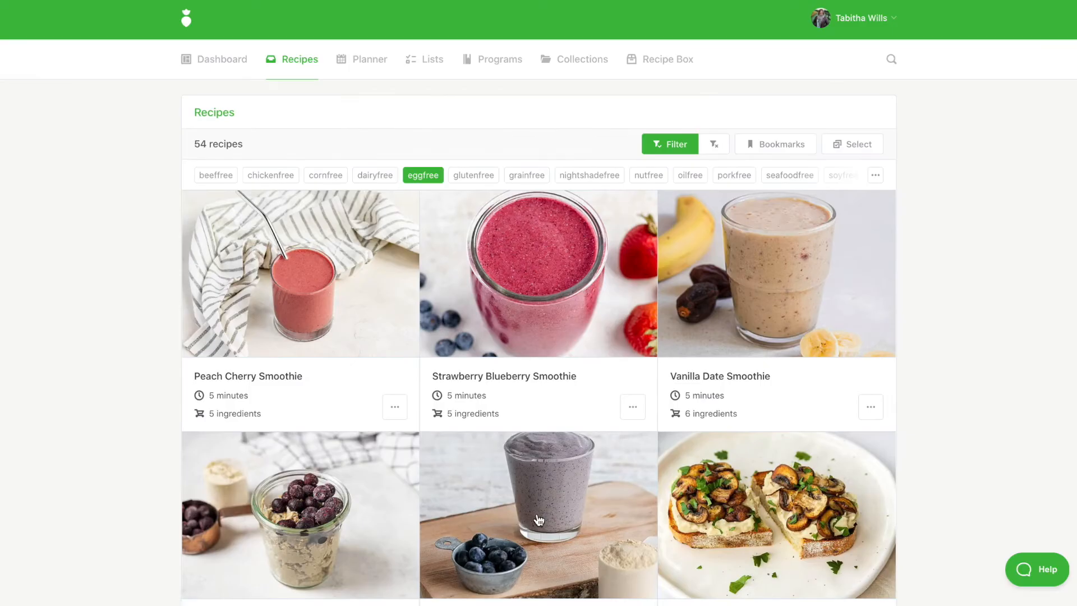
# Step: Add the Peach Cherry Smoothie recipe to the new collection
pyautogui.click(399, 414)
pyautogui.click(368, 469)
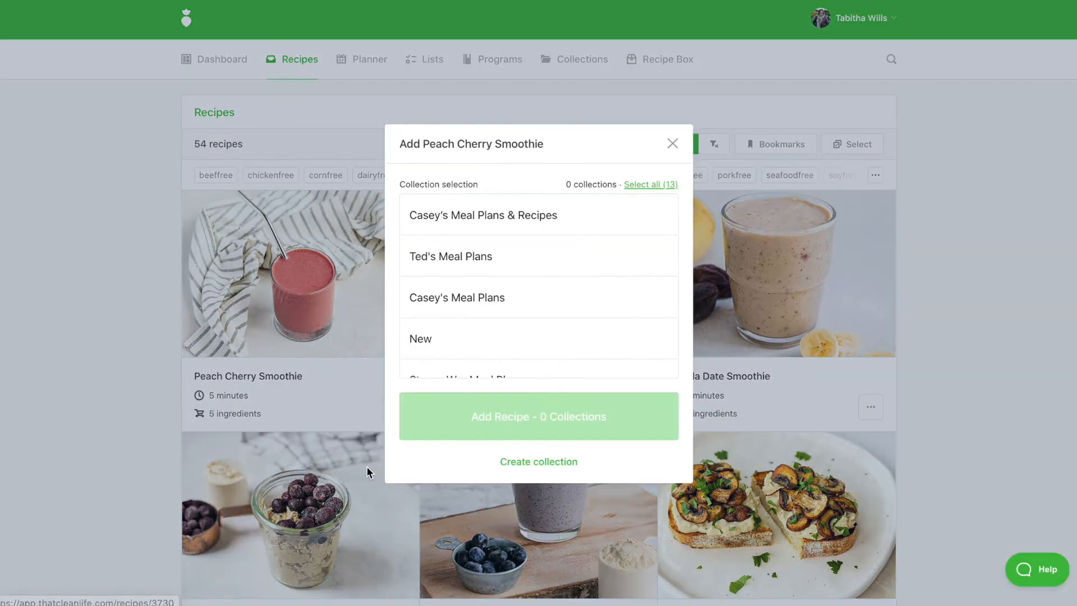
pyautogui.click(477, 224)
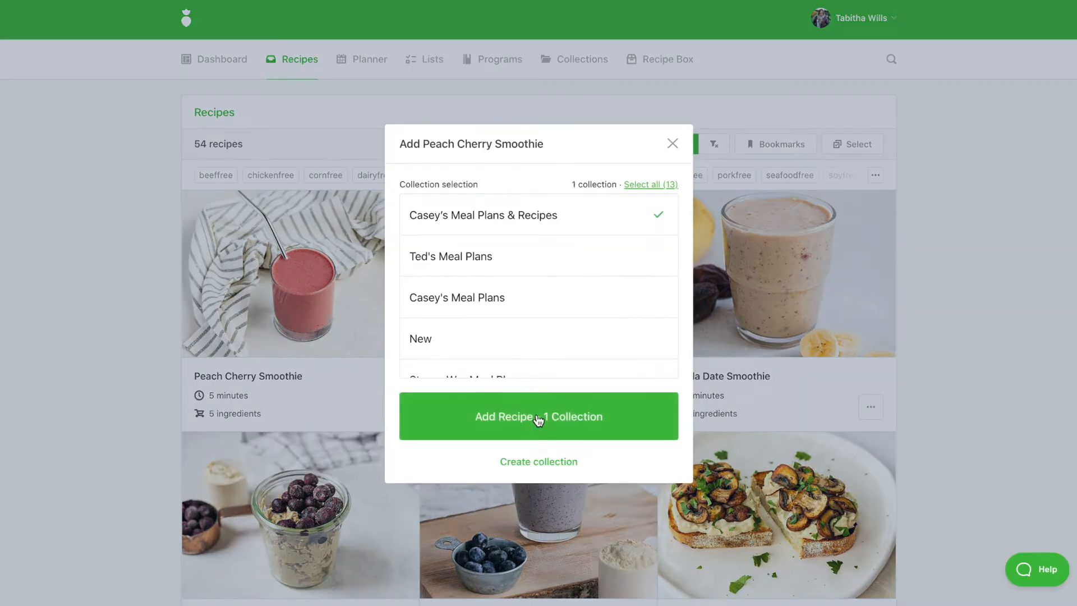
pyautogui.click(538, 418)
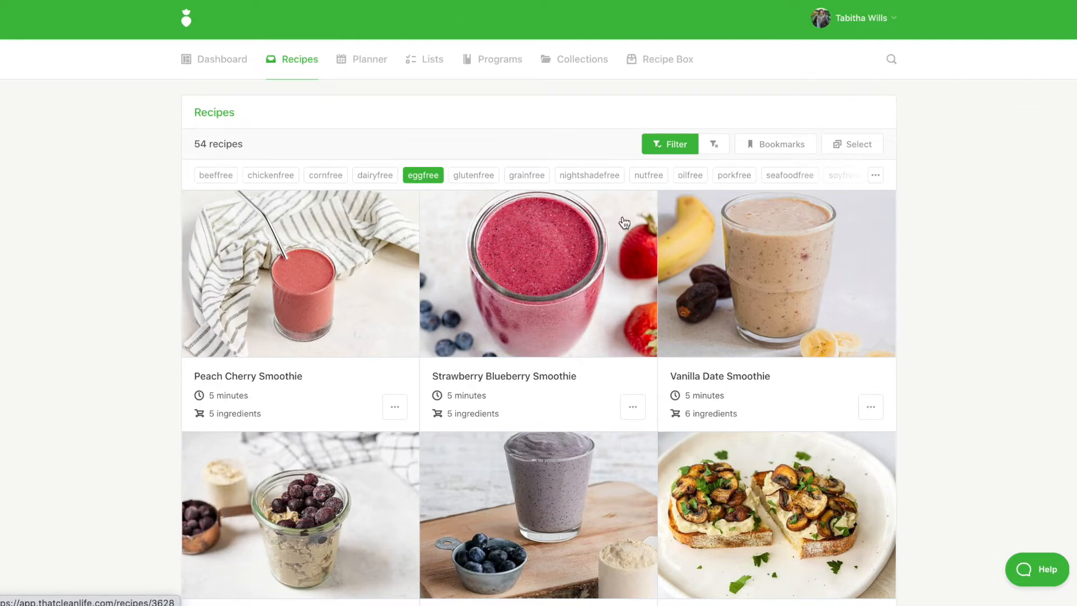
# Step: Select Blueberry Protein Oats, Peach Blueberry Smoothie, White Bean Purée & Sautéed Mushrooms on Toast and Jackfruit Carrot Smoothie and add them to the new collection
pyautogui.click(843, 148)
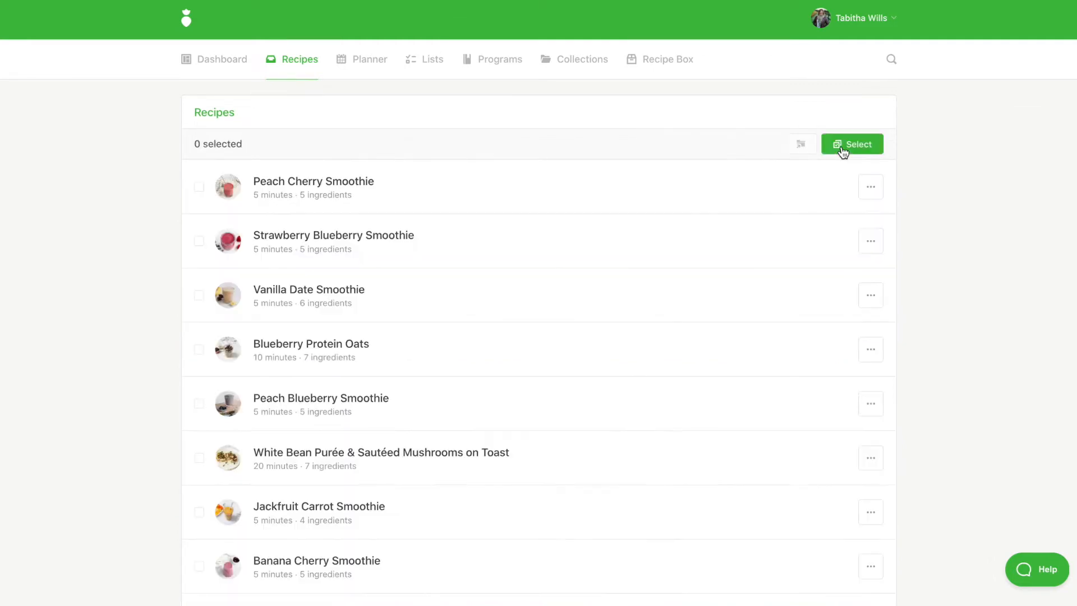
pyautogui.click(197, 512)
pyautogui.click(199, 459)
pyautogui.click(199, 406)
pyautogui.click(200, 352)
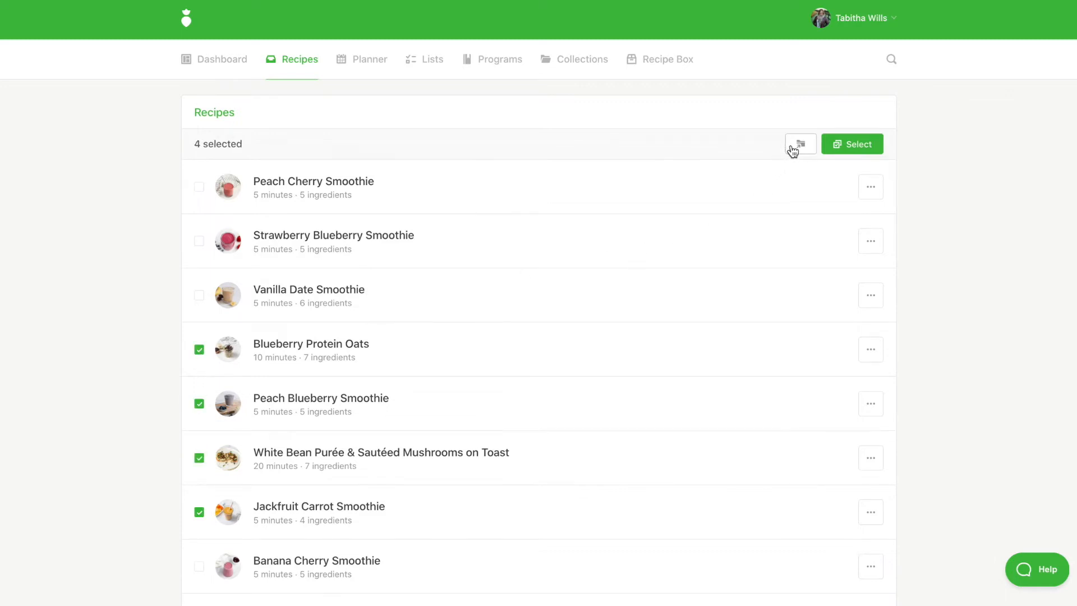
pyautogui.click(793, 150)
pyautogui.click(561, 215)
pyautogui.click(549, 428)
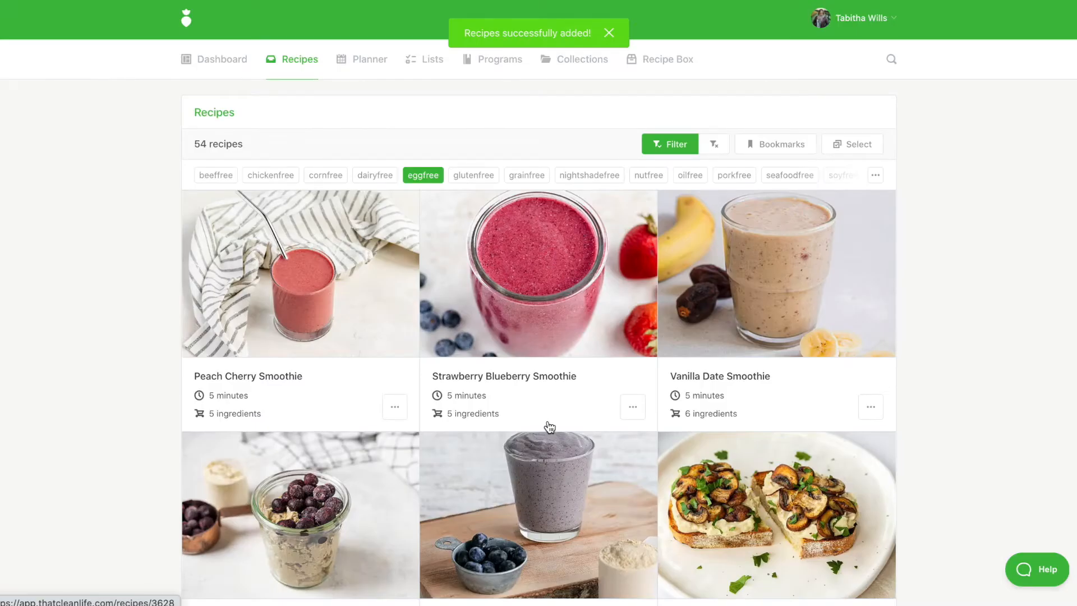
# Step: Open the Apple & Brie Grilled Cheese Sandwich recipe from the filtered results
pyautogui.scroll(-15, 550, 428)
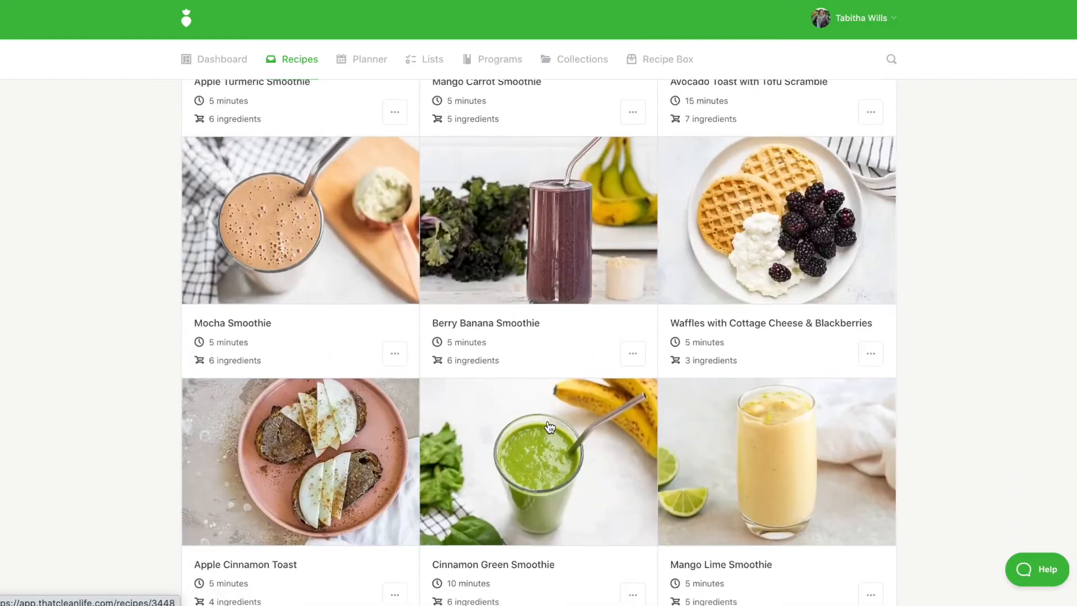
pyautogui.scroll(-5, 550, 427)
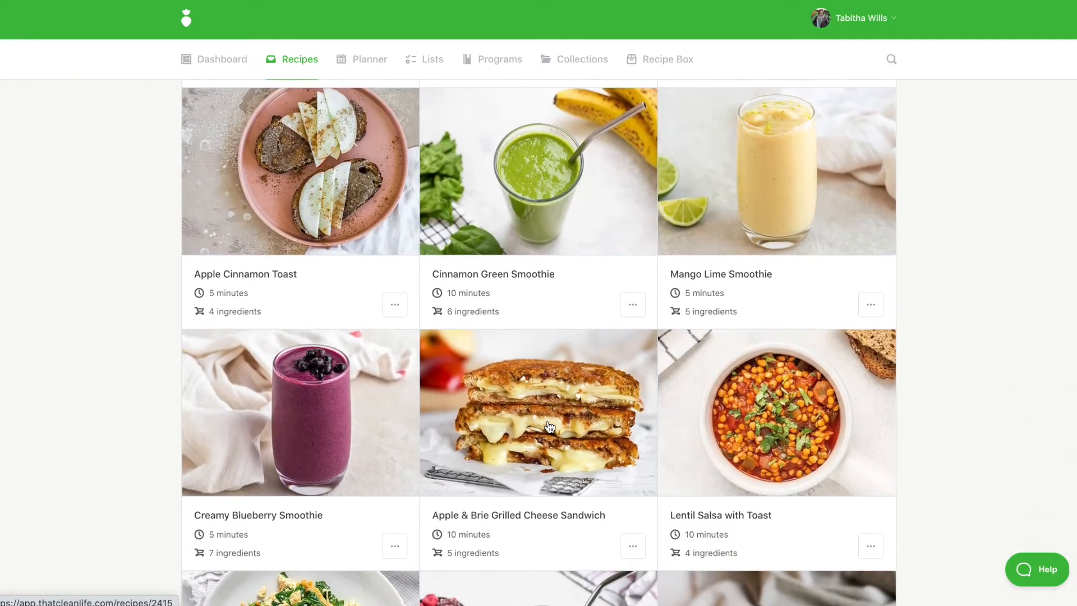
pyautogui.click(527, 444)
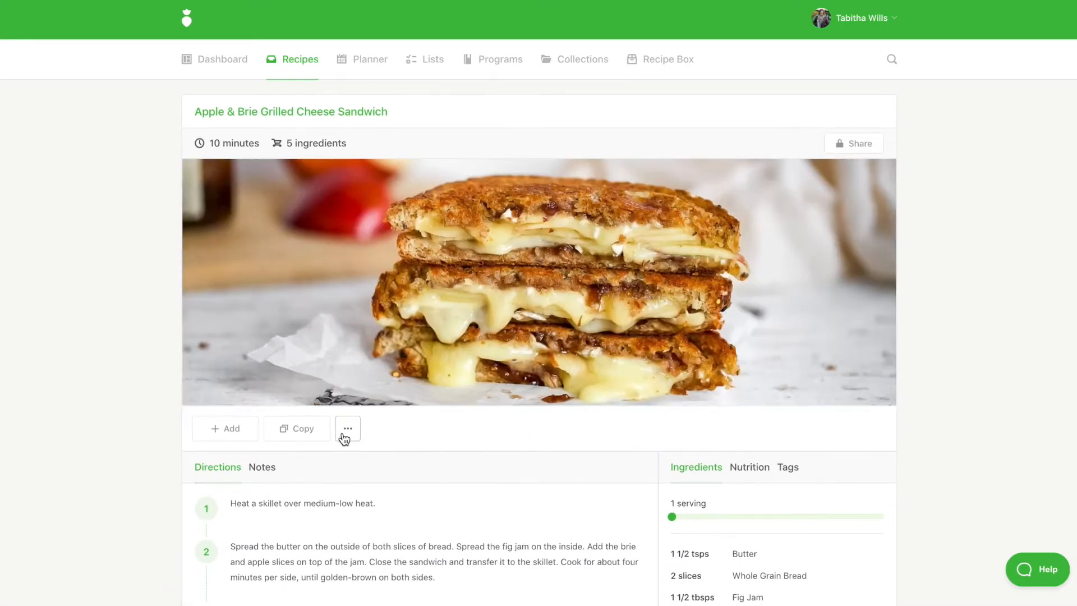
# Step: Add the Apple & Brie Grilled Cheese Sandwich recipe to the client's Meal Plans & Recipes collection
pyautogui.click(343, 433)
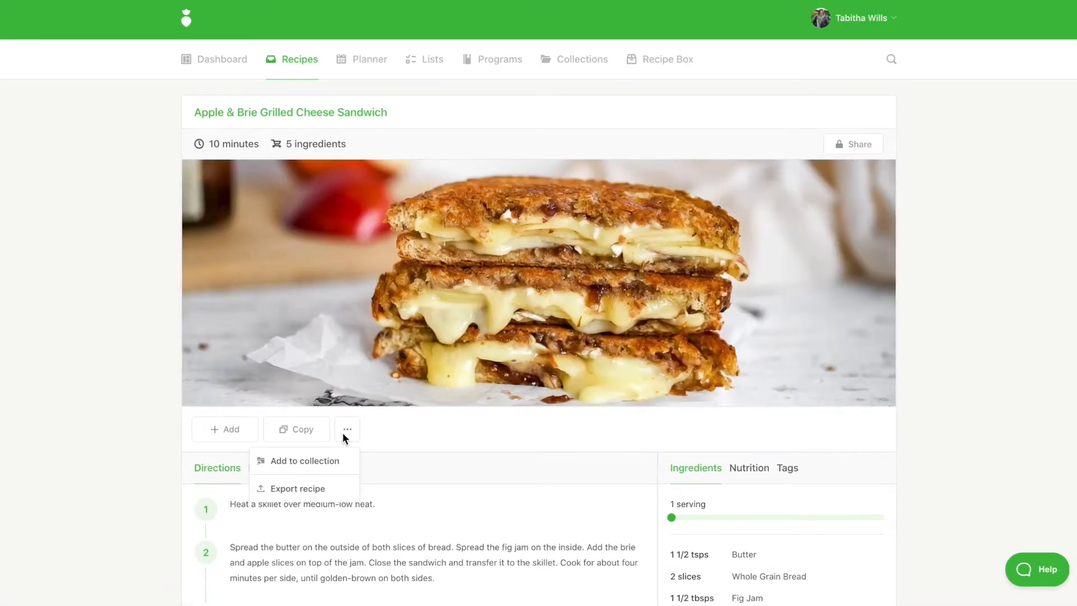
pyautogui.click(325, 470)
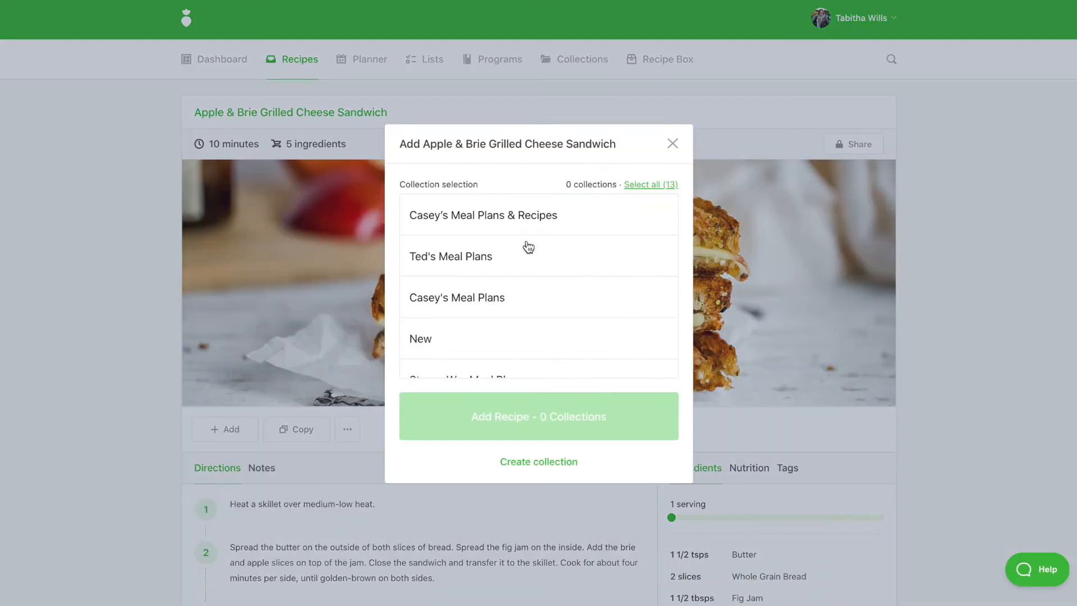
pyautogui.click(565, 223)
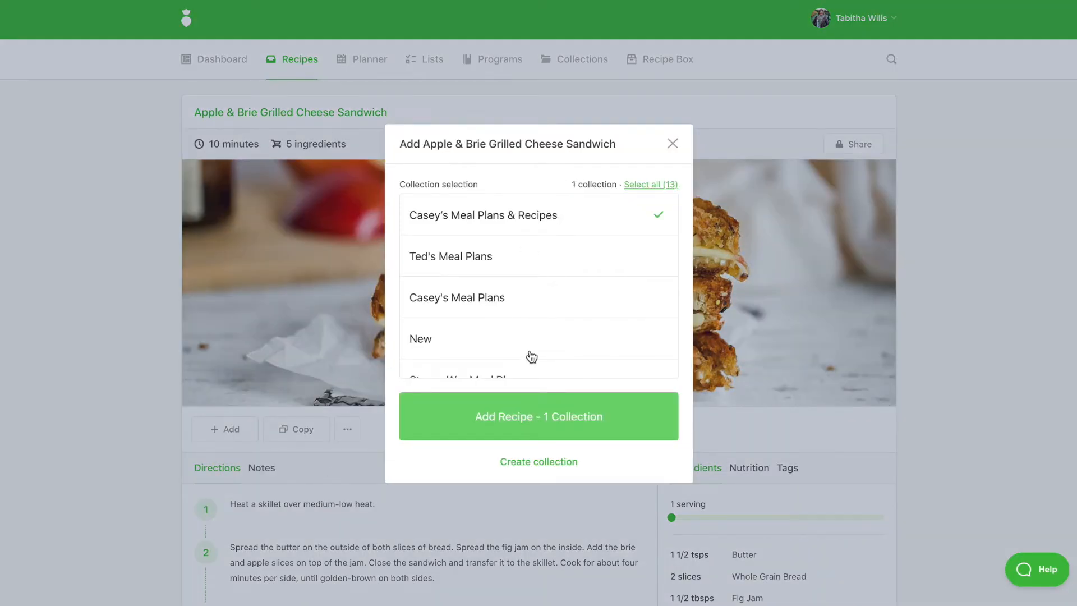
pyautogui.click(530, 415)
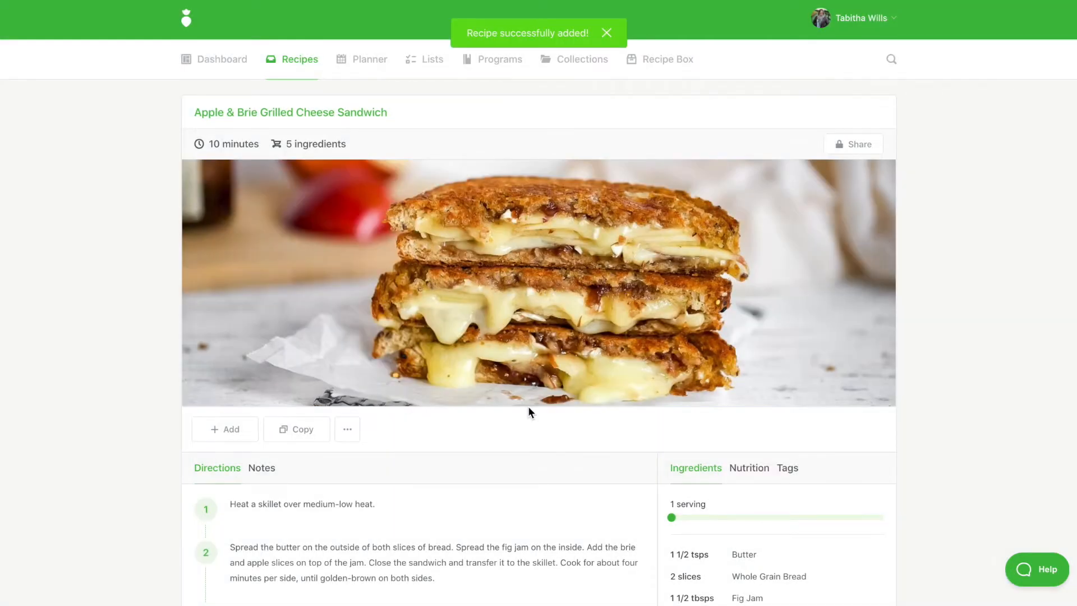
# Step: Add the Week 2 - 40/30/30 meal plan from the planner to the client's Meal Plans & Recipes collection
pyautogui.click(374, 68)
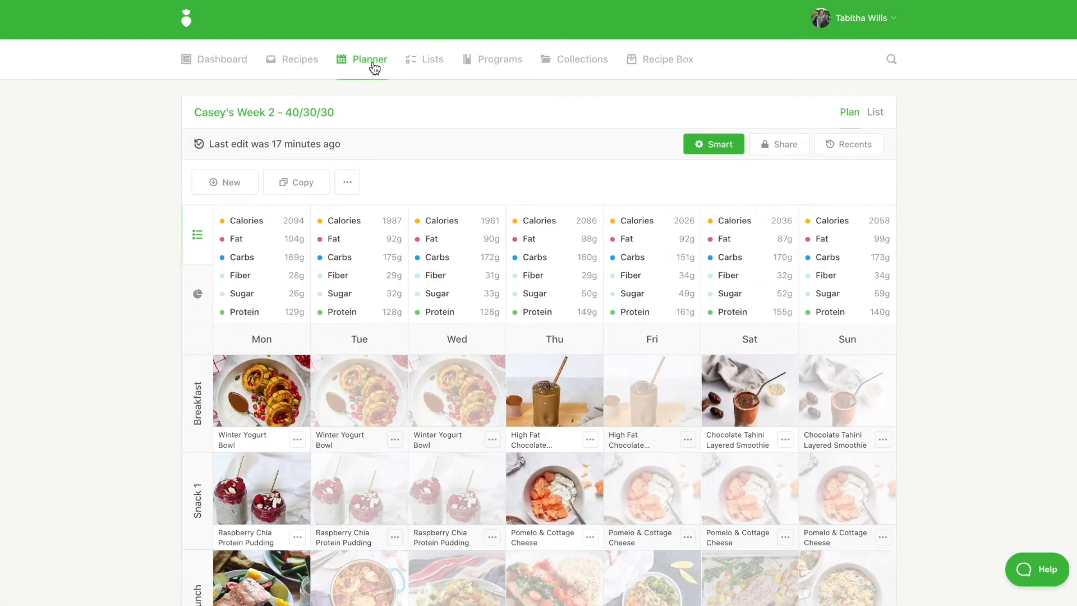
pyautogui.click(347, 183)
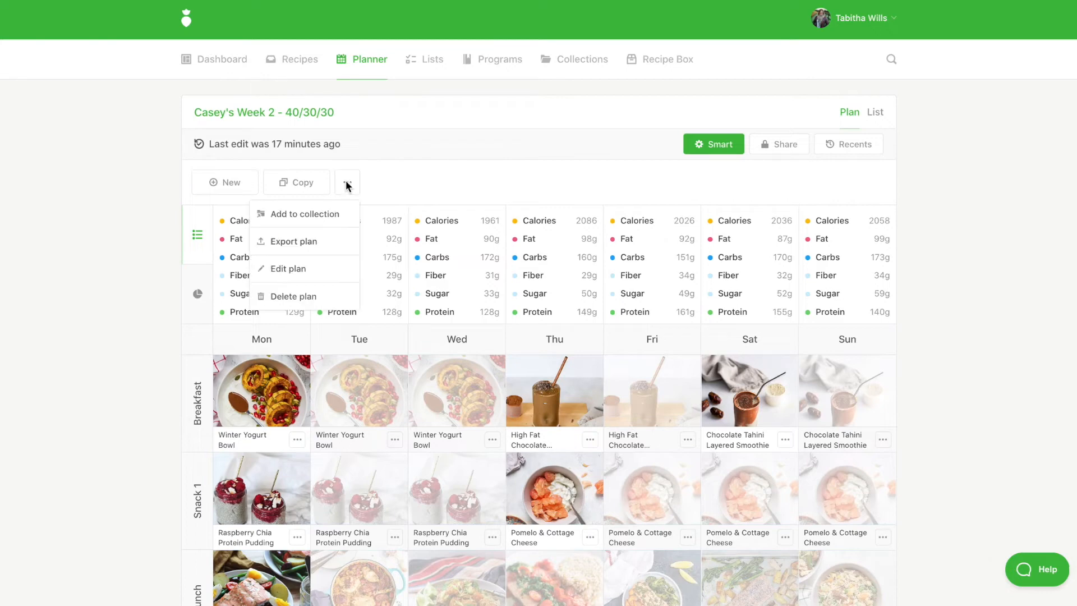
pyautogui.click(311, 217)
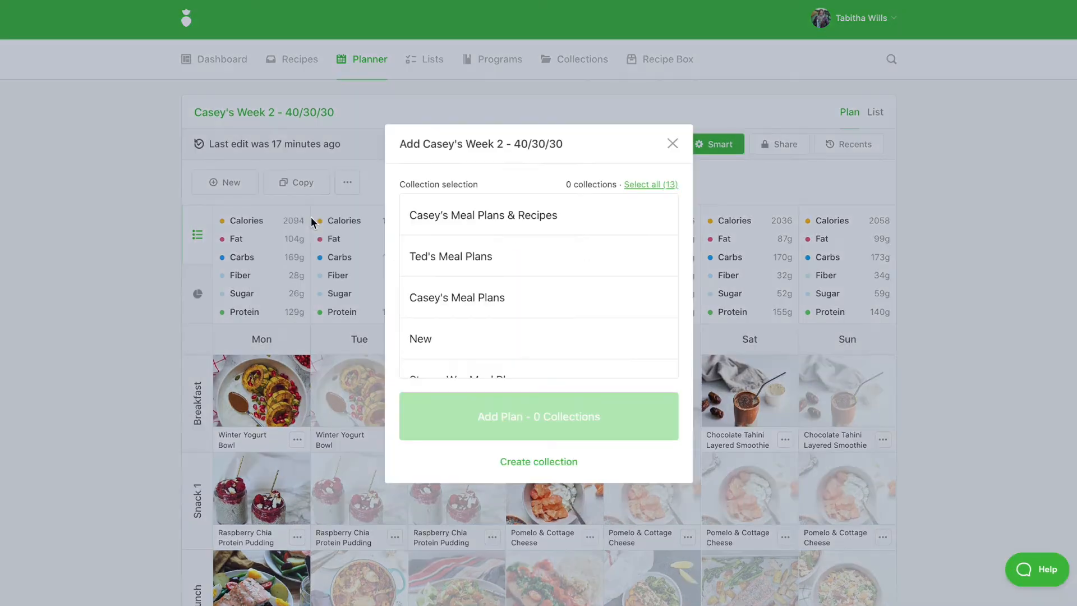
pyautogui.click(473, 216)
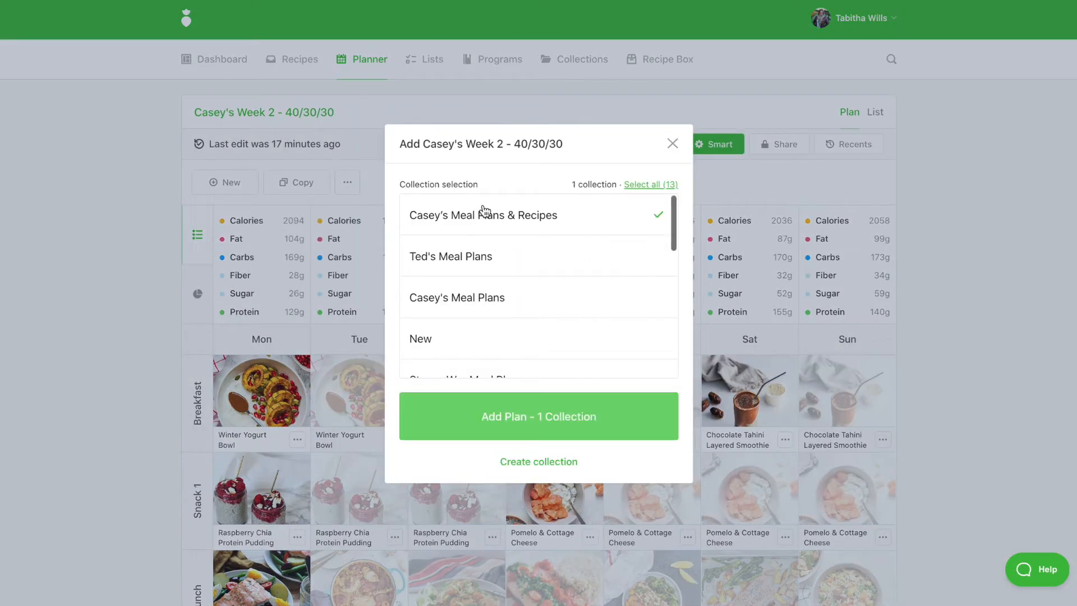
pyautogui.click(571, 430)
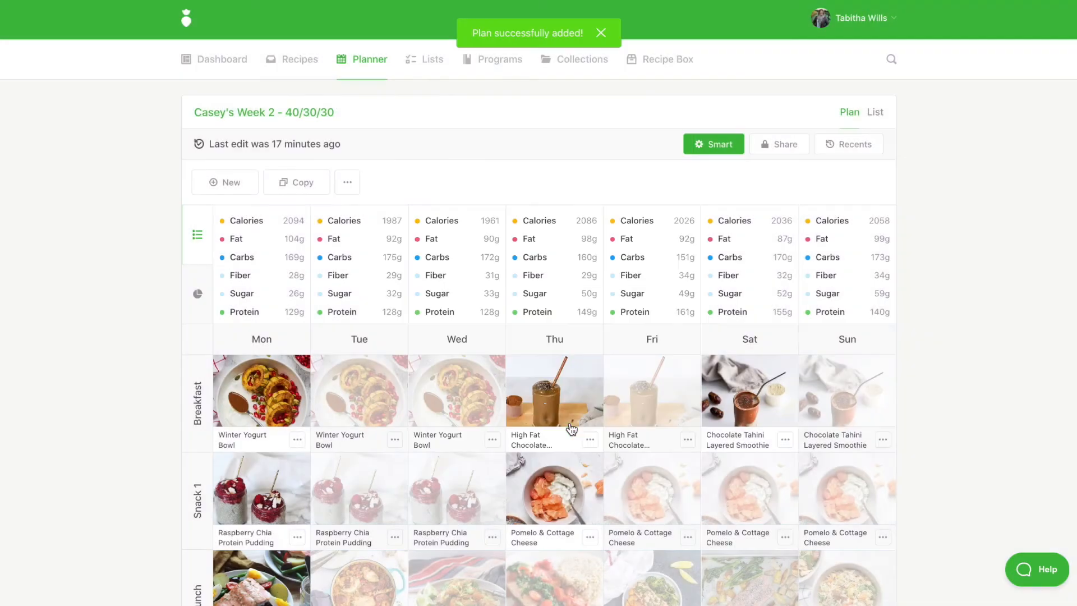
# Step: In the collection, move the Apple & Brie Grilled Cheese Sandwich below White Bean Purée & Sautéed Mushrooms on Toast
pyautogui.click(586, 62)
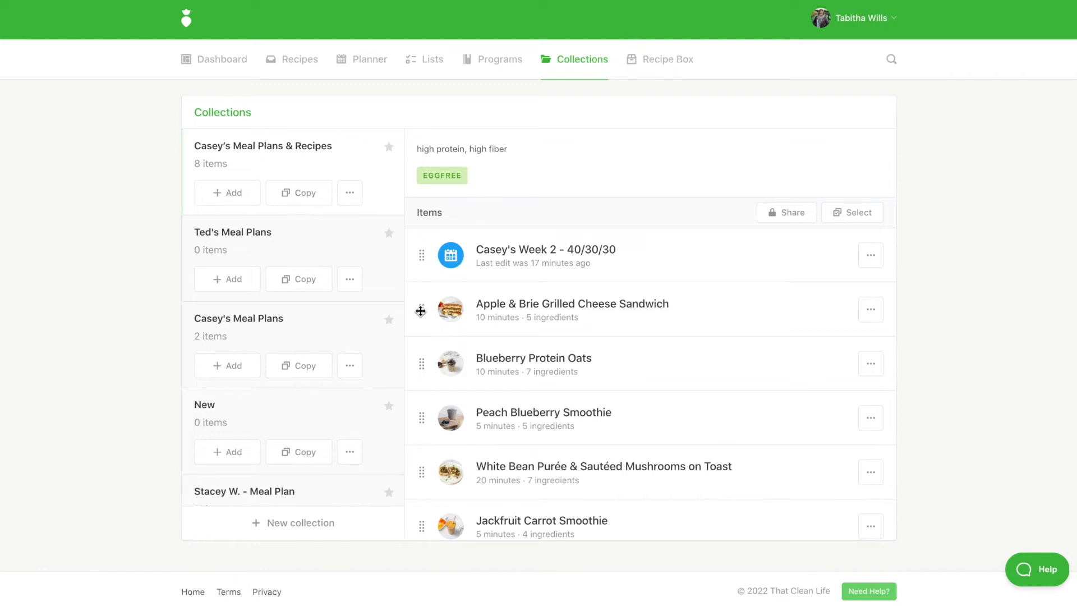
pyautogui.moveTo(423, 315); pyautogui.dragTo(423, 468)
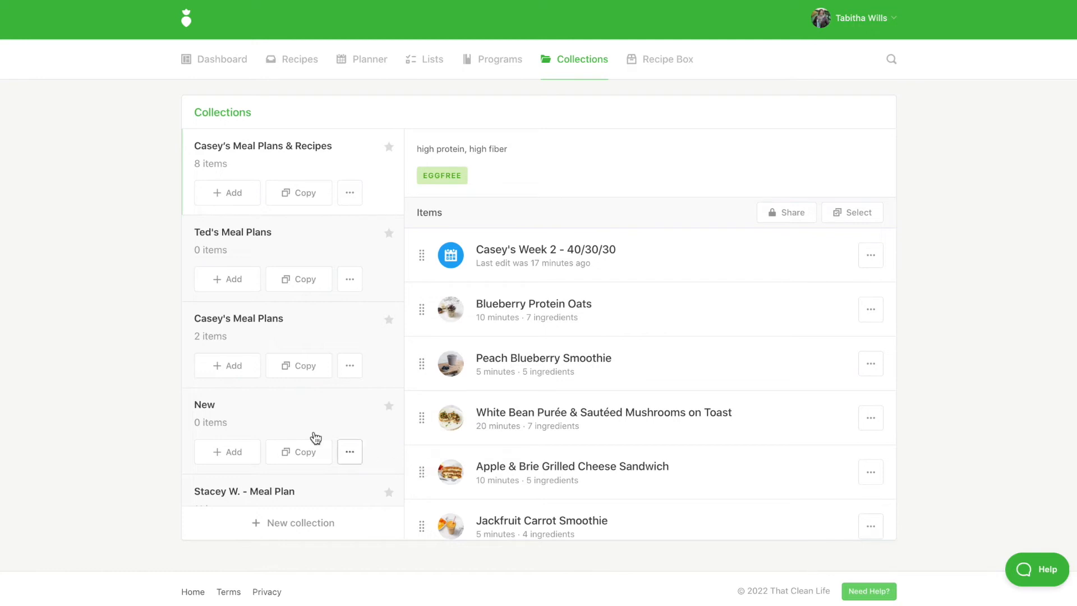
# Step: Copy the collection, titling it with the new client's first name plus Meal Plans & Recipes and enabling plan duplication
pyautogui.scroll(-1, 311, 203)
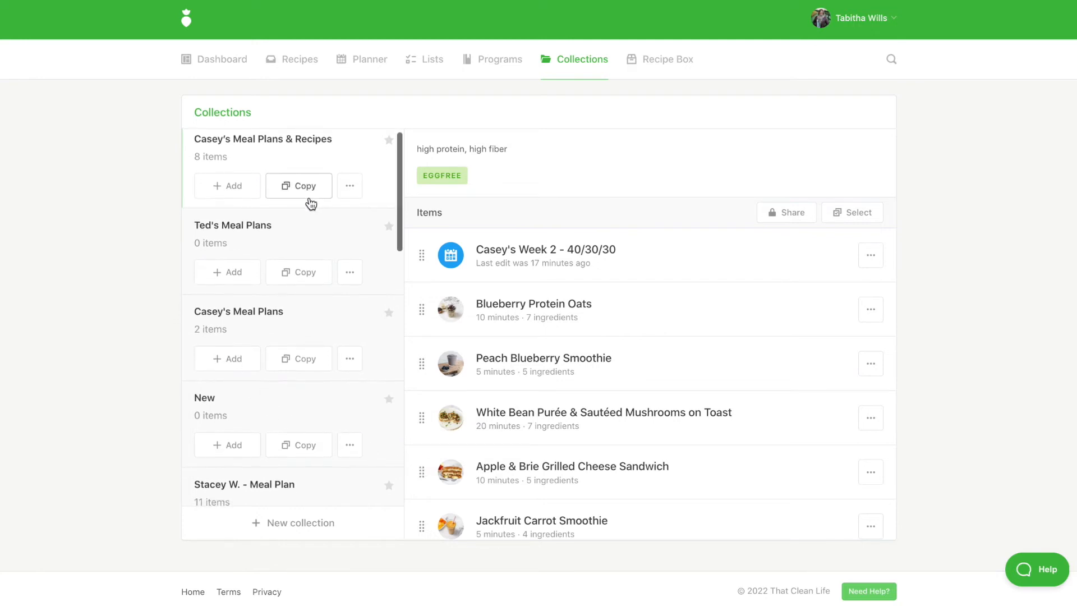
pyautogui.click(311, 193)
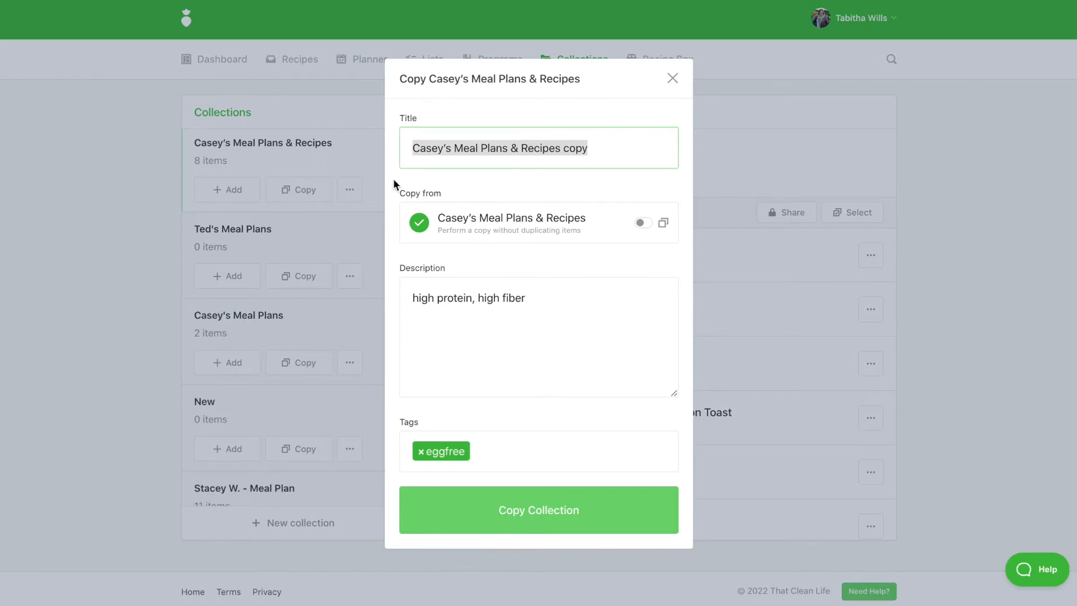
pyautogui.click(594, 150)
pyautogui.press('BackSpace')
pyautogui.press('BackSpace')
pyautogui.press('BackSpace')
pyautogui.press('BackSpace')
pyautogui.press('BackSpace')
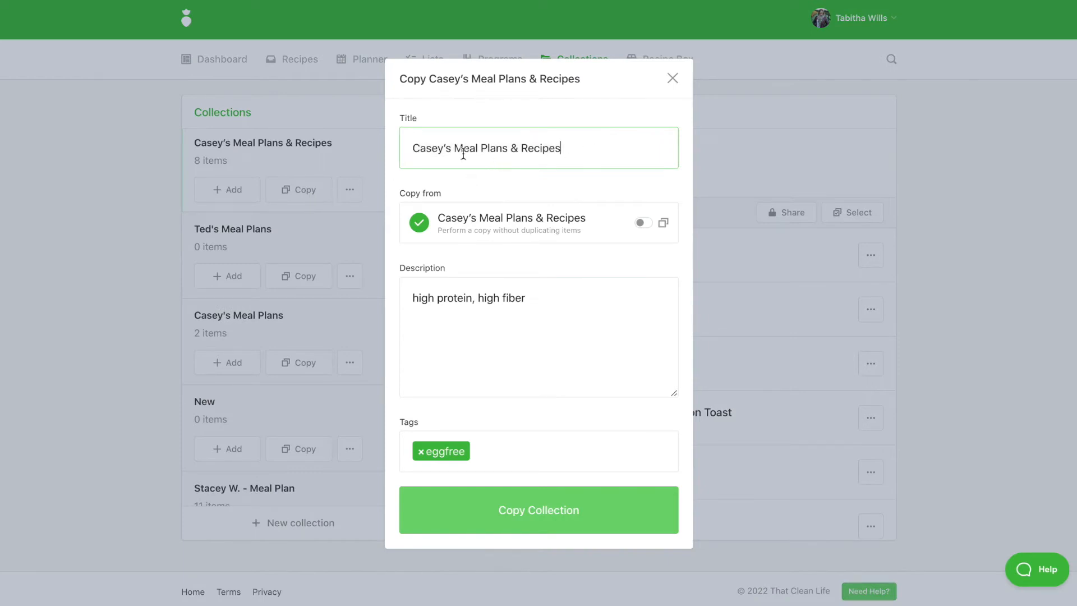
pyautogui.moveTo(443, 147); pyautogui.dragTo(379, 155)
pyautogui.write('John')
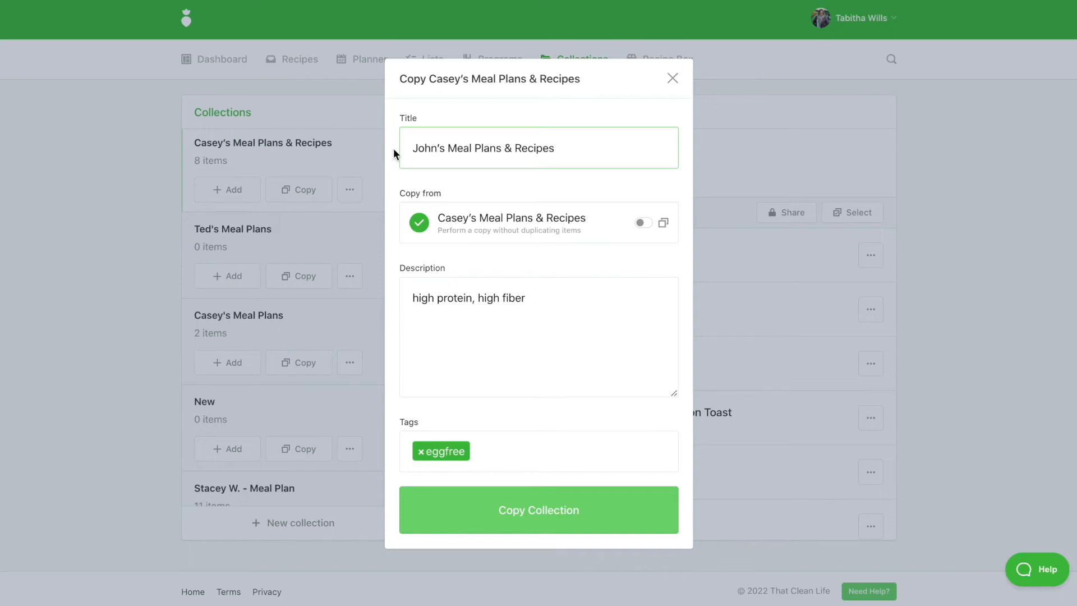
pyautogui.click(649, 226)
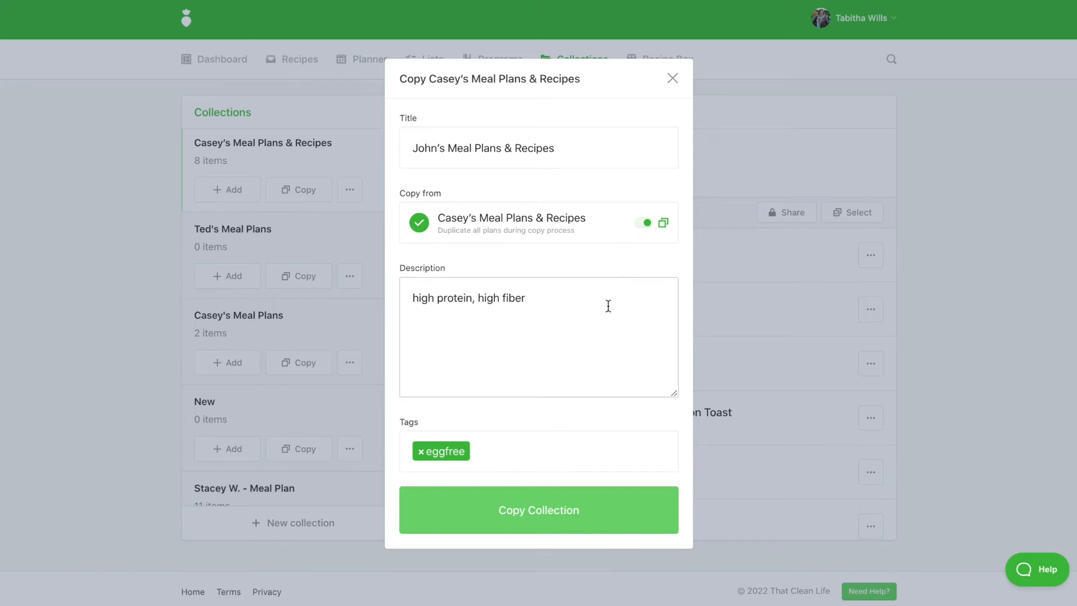
# Step: Shorten the copy's description to high protein and create the copied collection
pyautogui.moveTo(526, 298); pyautogui.dragTo(473, 297)
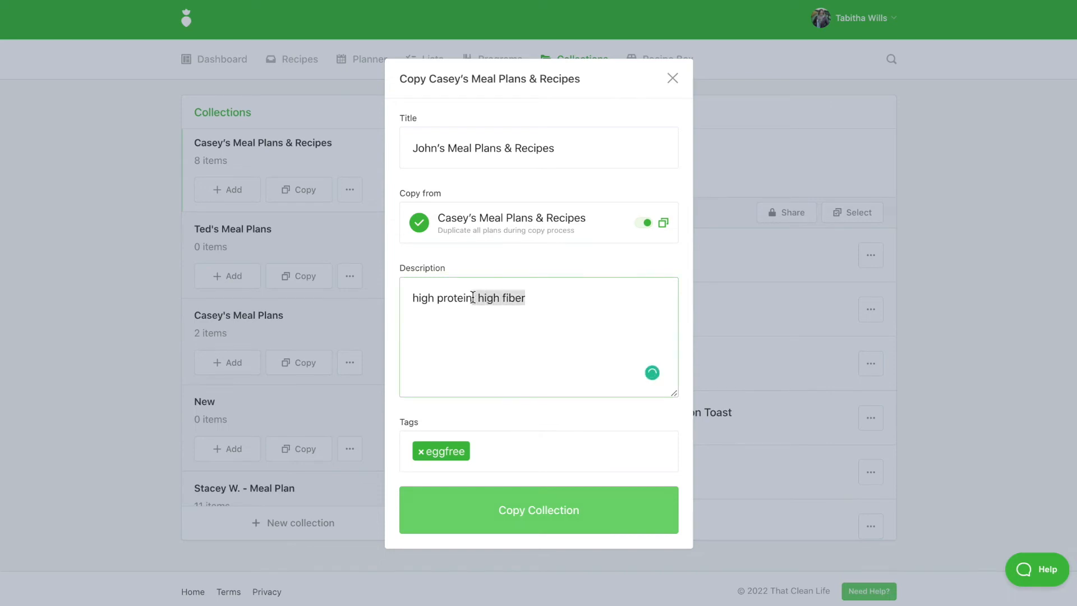
pyautogui.press('BackSpace')
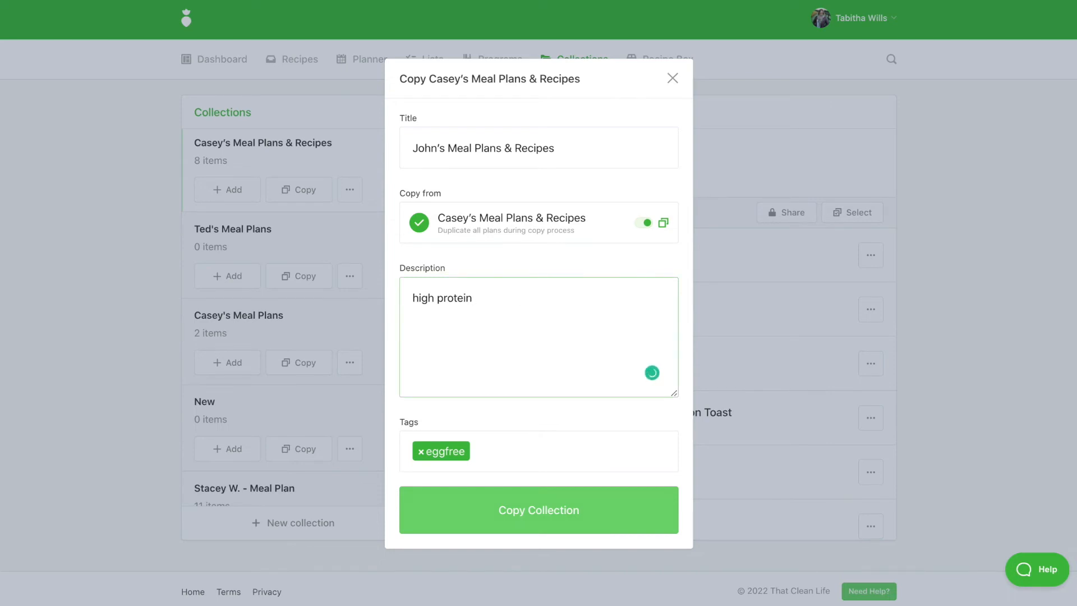
pyautogui.click(508, 515)
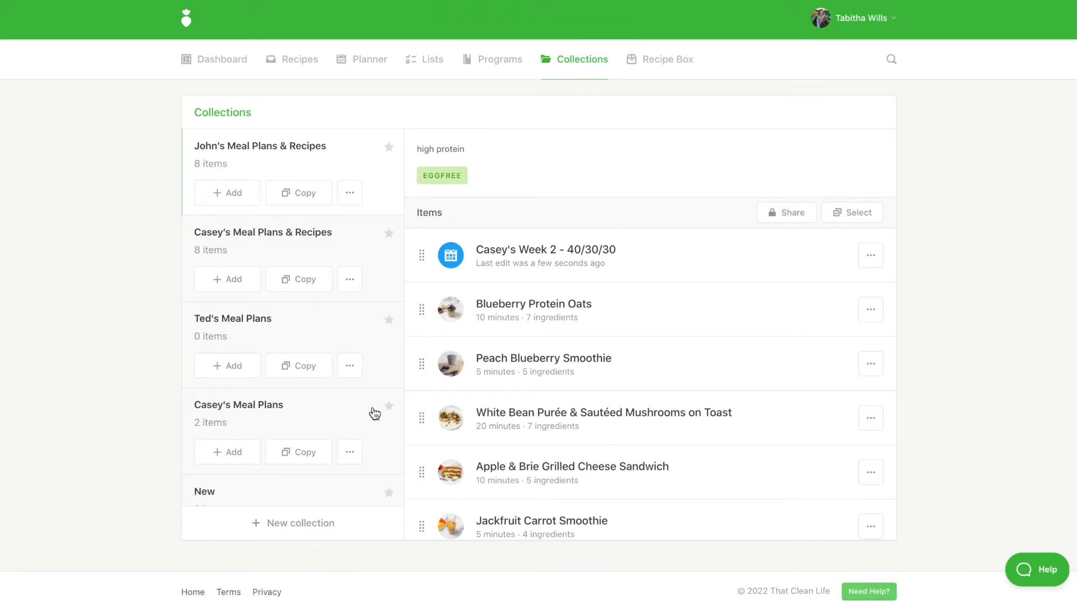
# Step: Open the copied collection's edit dialog and close it without changes
pyautogui.click(349, 194)
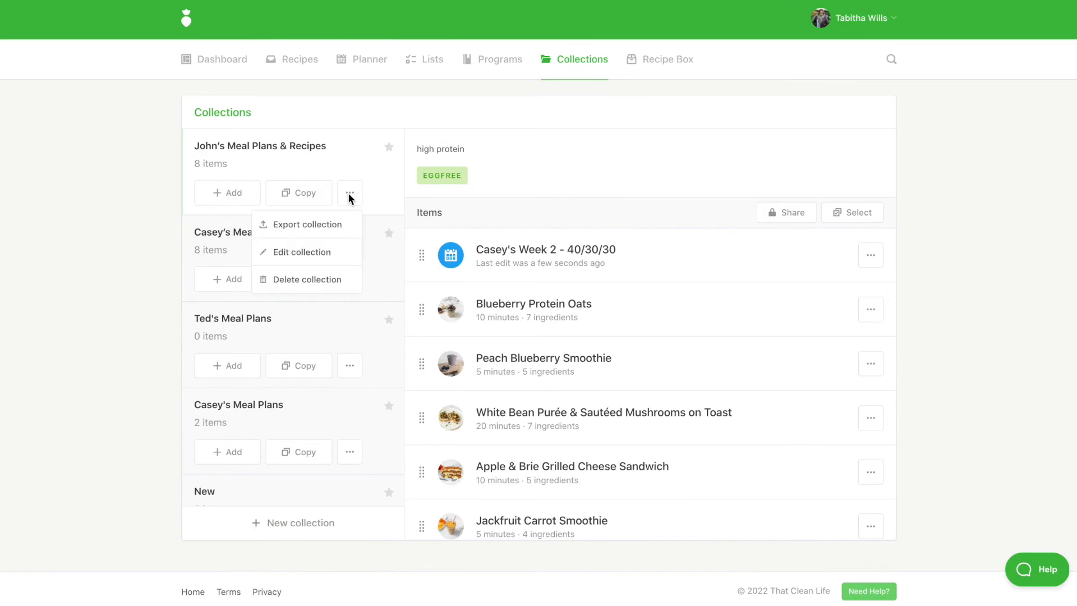
pyautogui.click(326, 260)
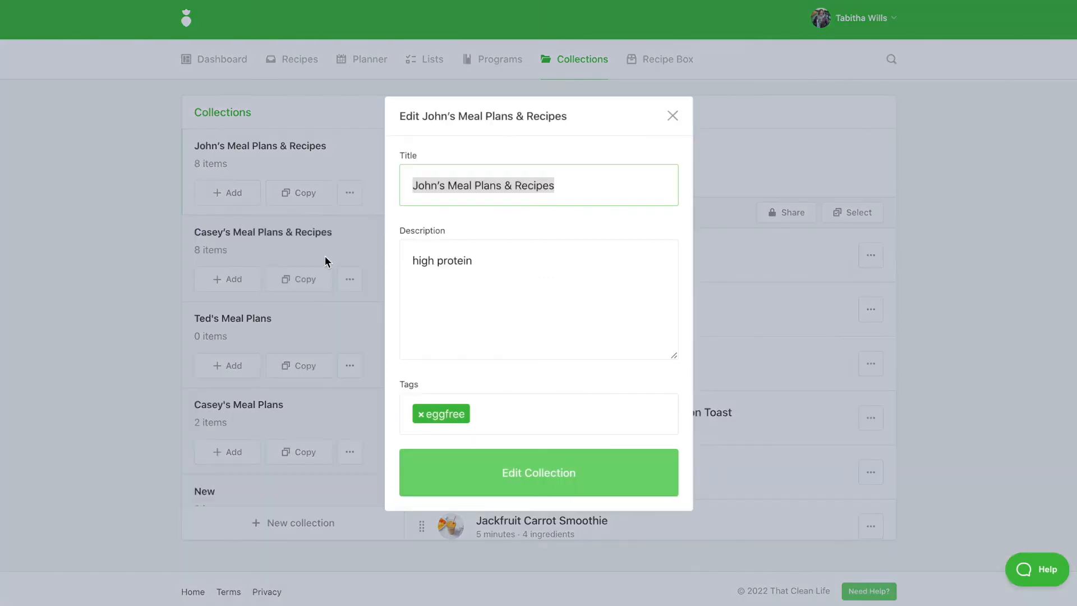
pyautogui.click(151, 255)
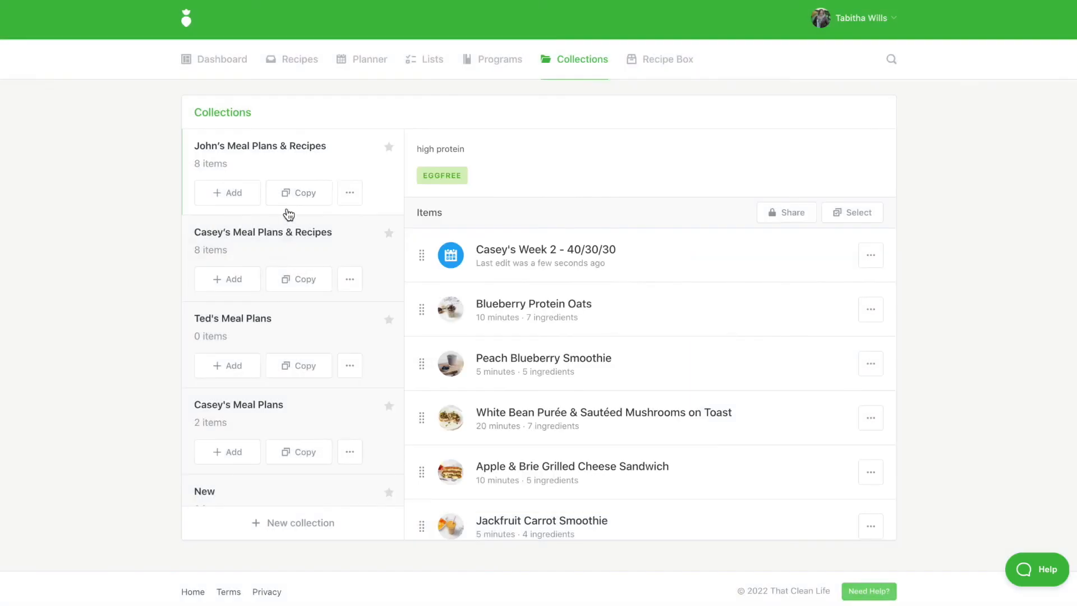
# Step: Look through the copied collection's delete and export options, closing the export dialog without exporting
pyautogui.click(348, 194)
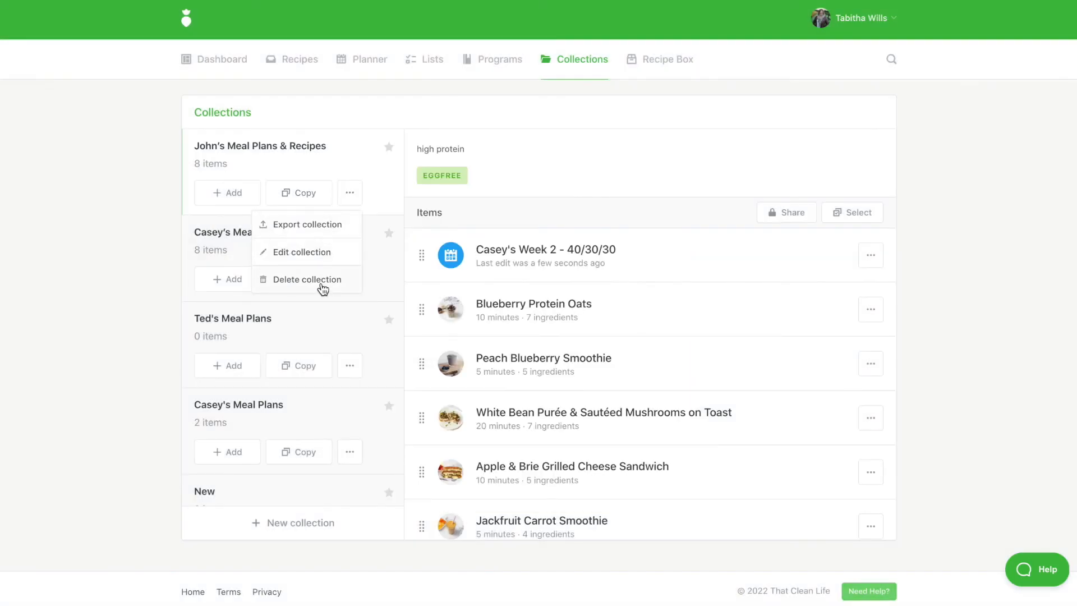
pyautogui.click(147, 296)
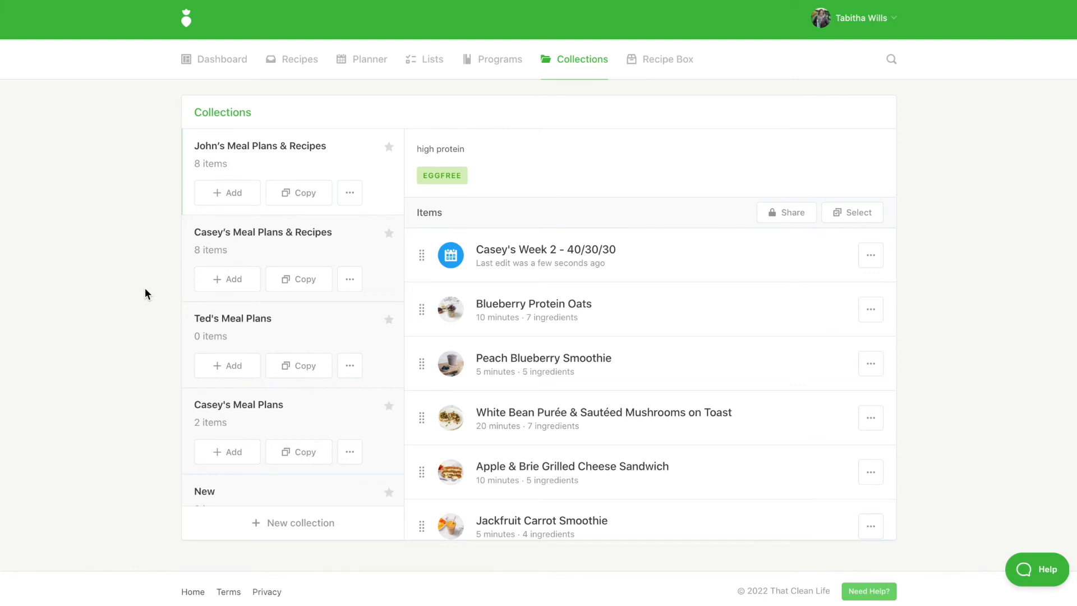
pyautogui.click(352, 194)
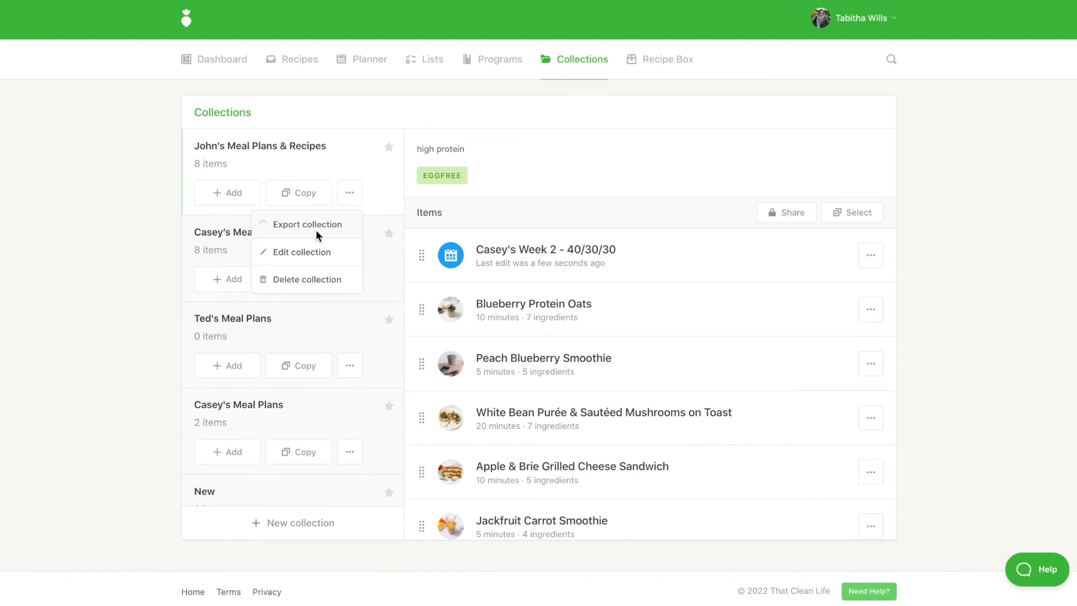
pyautogui.click(317, 235)
pyautogui.click(606, 308)
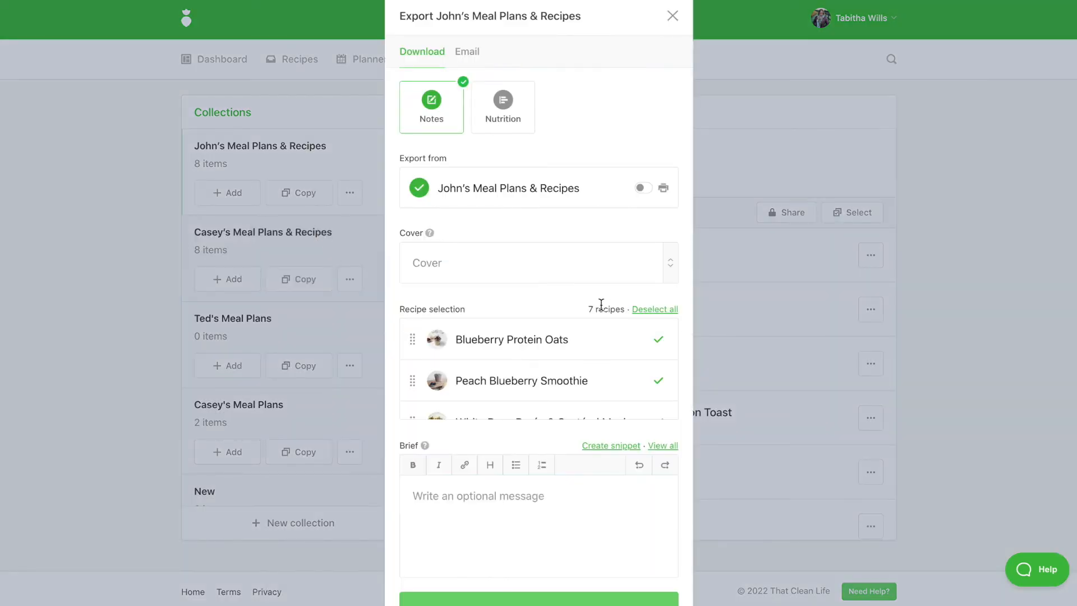
pyautogui.click(140, 307)
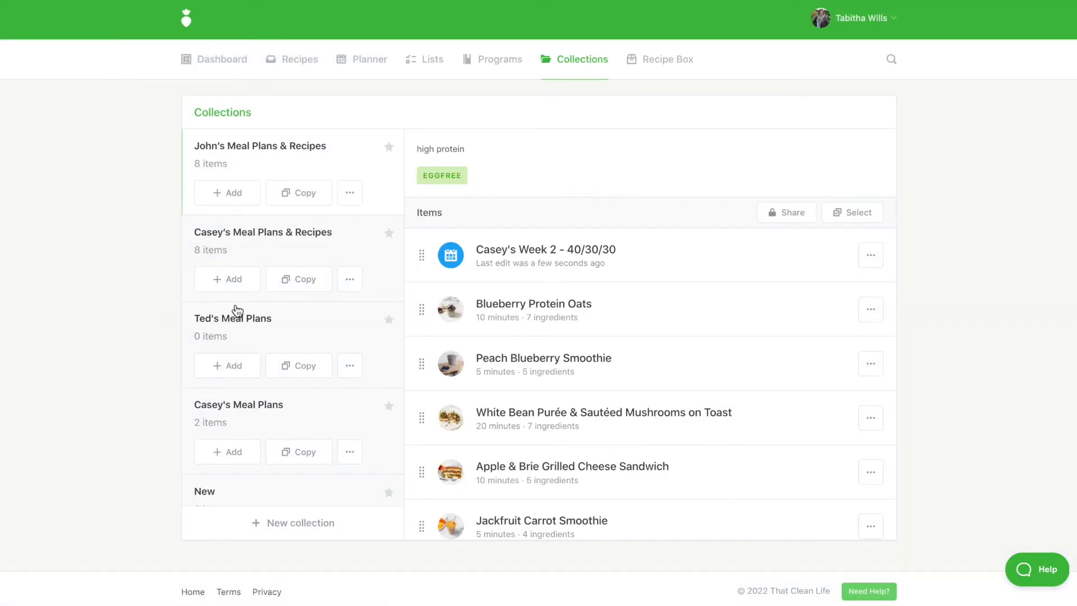
# Step: Turn on link sharing for the copied collection and copy its share link
pyautogui.click(795, 213)
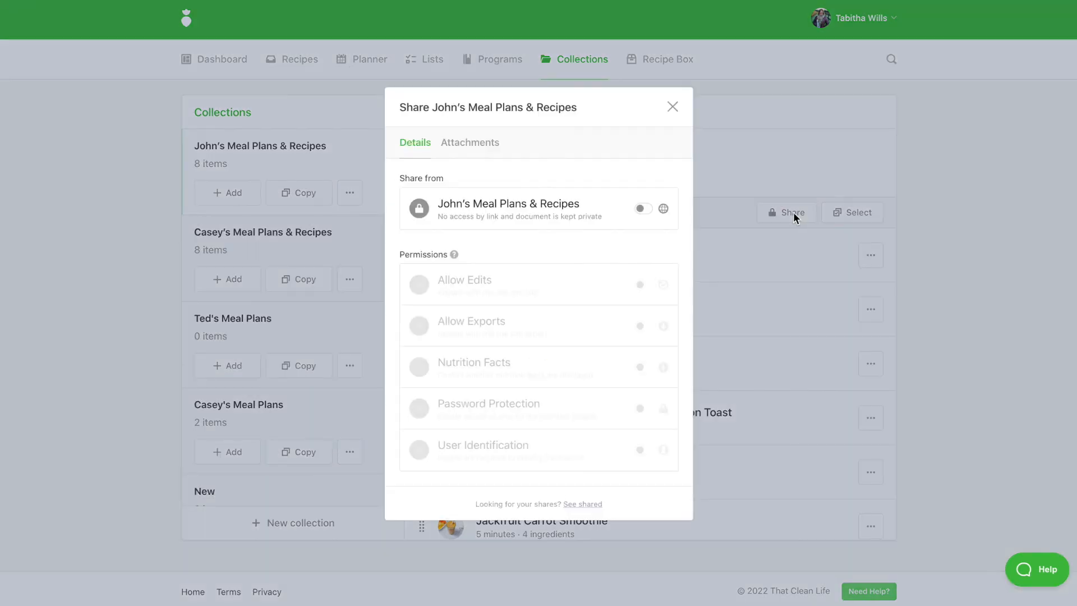
pyautogui.click(641, 210)
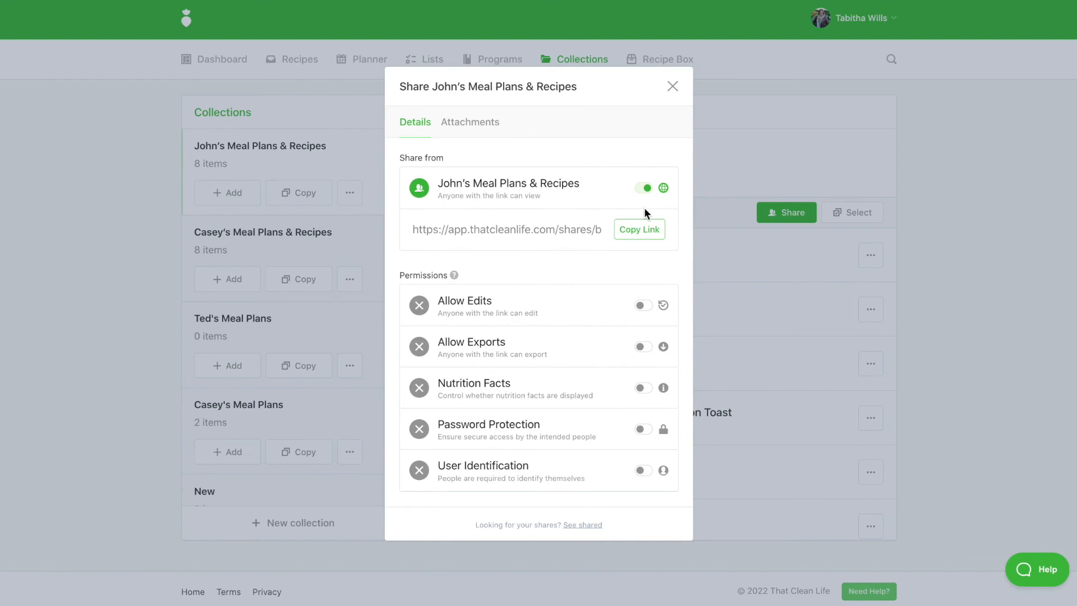
pyautogui.click(639, 242)
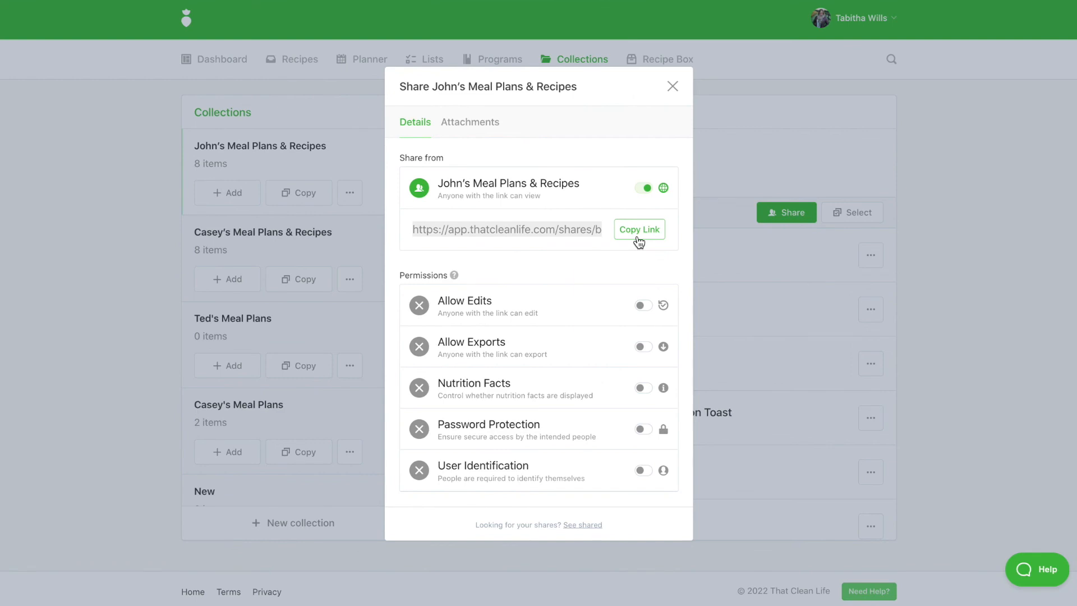
pyautogui.click(96, 271)
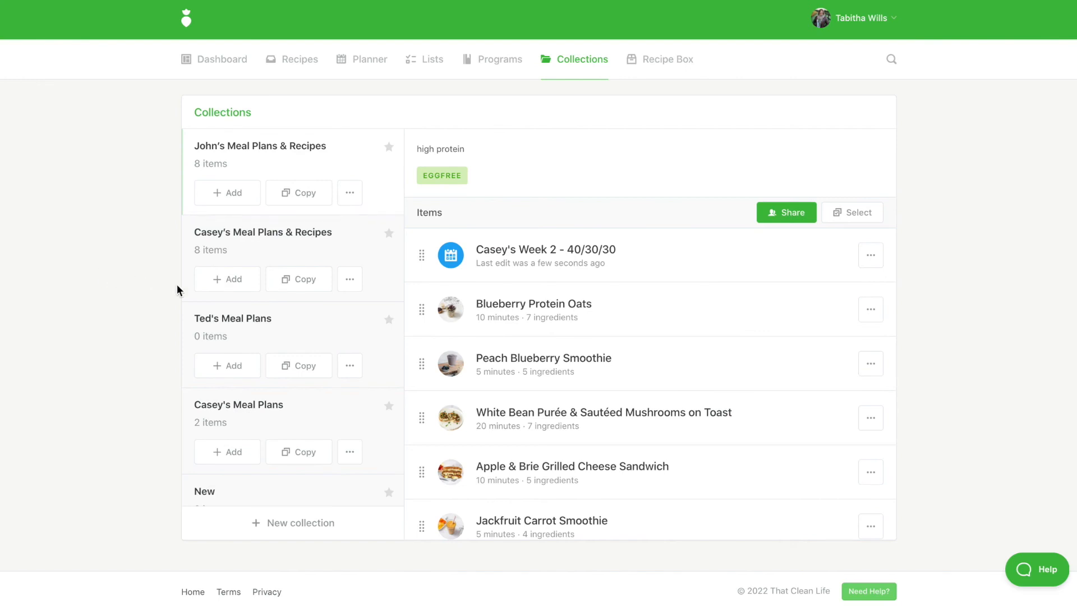
# Step: Star and then unstar the original client collection
pyautogui.click(389, 234)
pyautogui.click(391, 150)
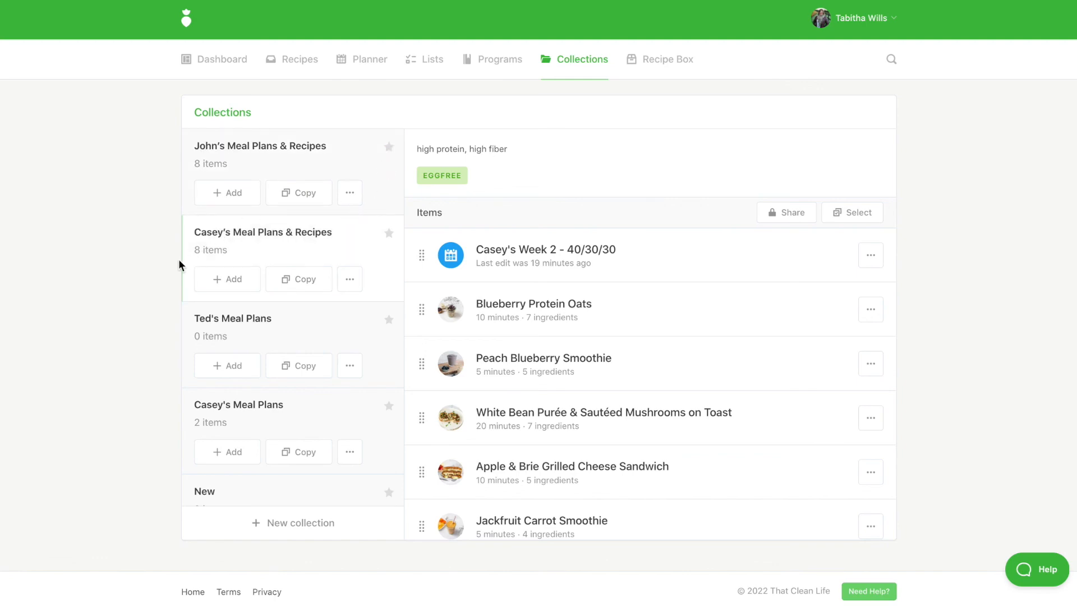